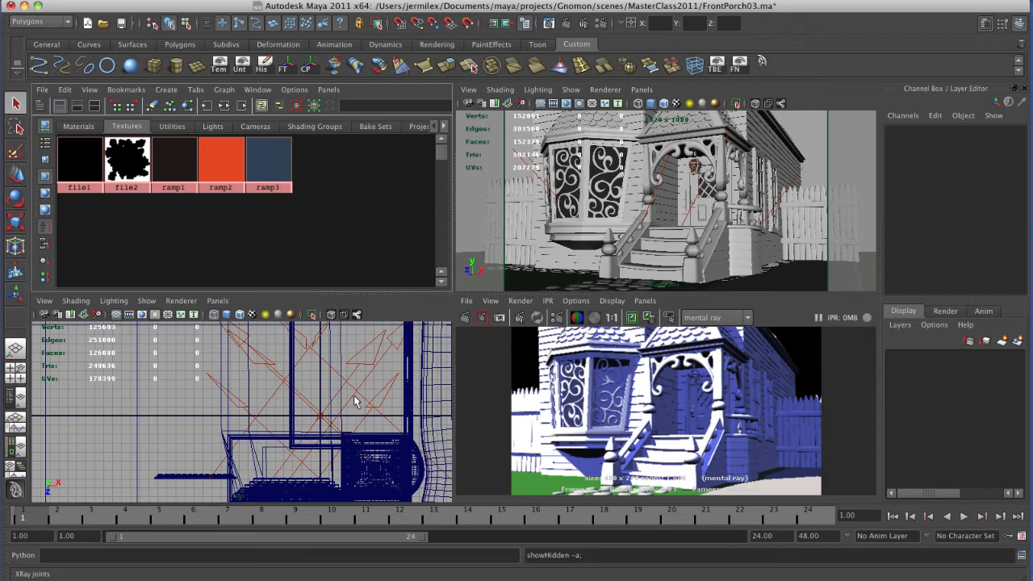
# Step: Bring the scene hierarchy list on screen and change the top view to an enlarged, shaded perspective view of the house
pyautogui.moveTo(946, 580); pyautogui.dragTo(944, 462)
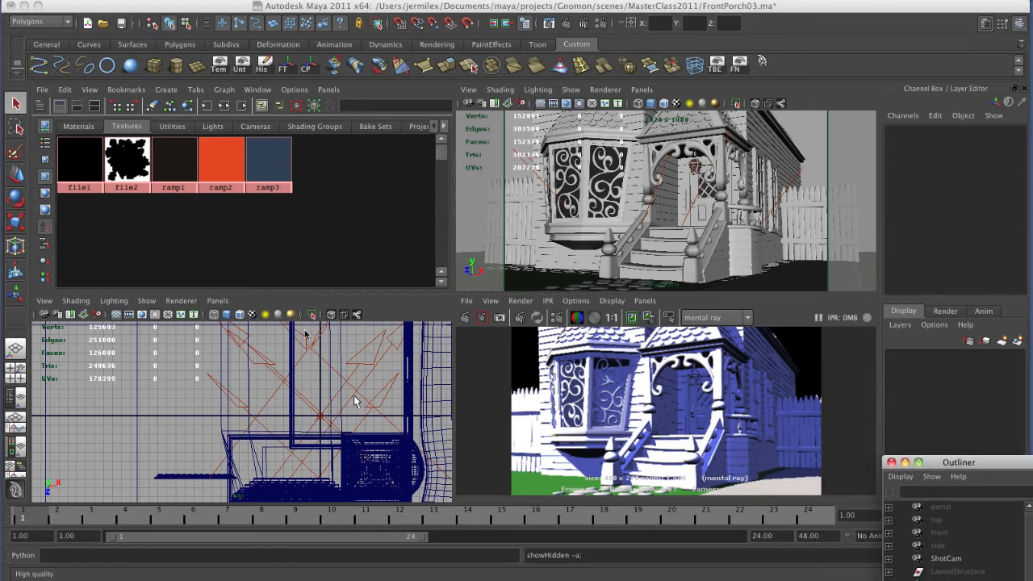
pyautogui.press('space')
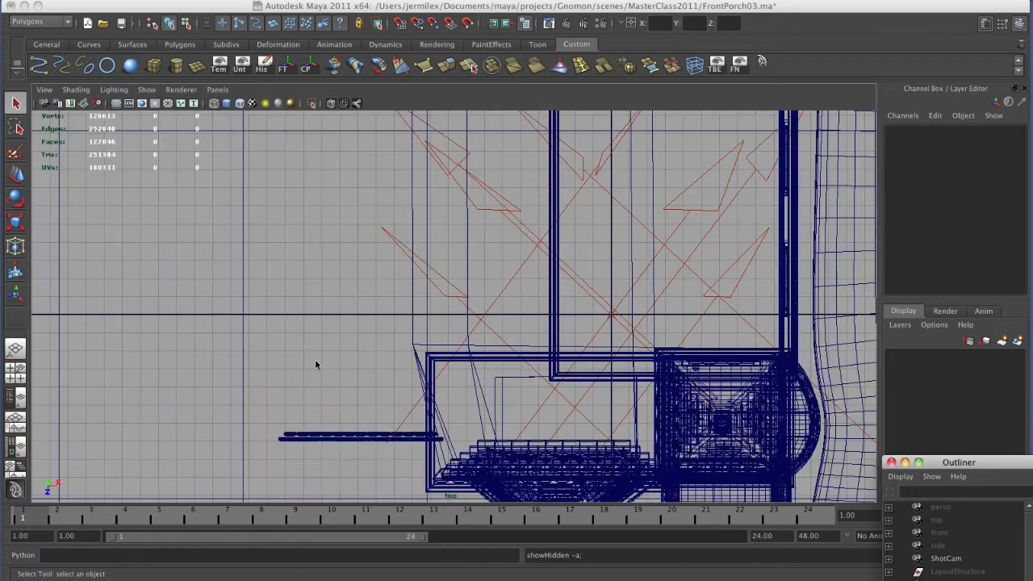
pyautogui.click(217, 89)
pyautogui.moveTo(242, 103)
pyautogui.click(371, 118)
pyautogui.keyDown('alt'); pyautogui.moveTo(692, 362); pyautogui.dragTo(515, 345, button='right'); pyautogui.keyUp('alt')
pyautogui.keyDown('alt'); pyautogui.moveTo(686, 373); pyautogui.dragTo(587, 367); pyautogui.keyUp('alt')
pyautogui.press('5')
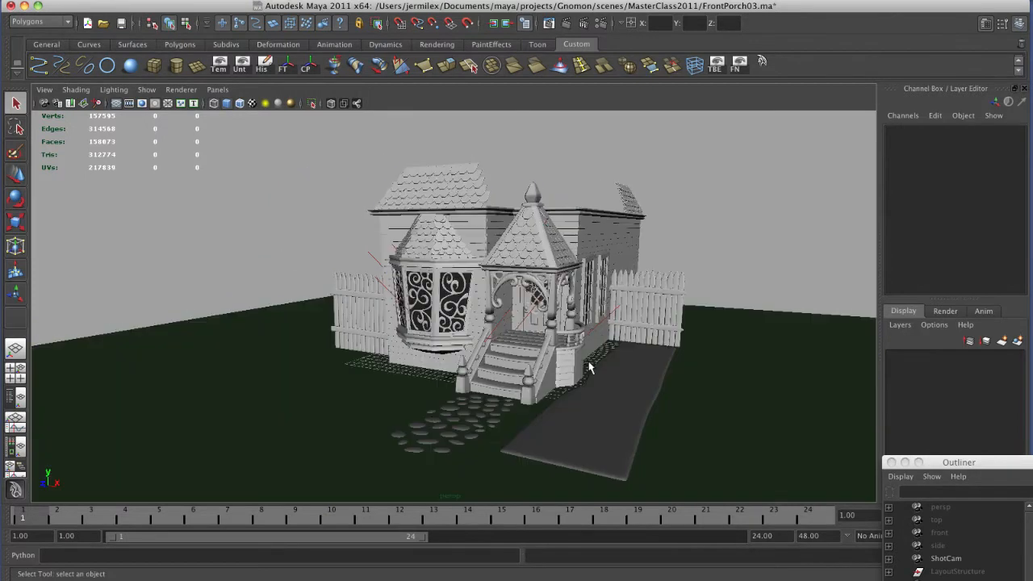
# Step: Inspect the front porch, steps and bay window up close from several angles in the perspective view
pyautogui.keyDown('alt'); pyautogui.moveTo(535, 401); pyautogui.dragTo(704, 421, button='right'); pyautogui.keyUp('alt')
pyautogui.keyDown('alt'); pyautogui.moveTo(703, 421); pyautogui.dragTo(657, 385, button='middle'); pyautogui.keyUp('alt')
pyautogui.keyDown('alt'); pyautogui.moveTo(657, 385); pyautogui.dragTo(635, 391); pyautogui.keyUp('alt')
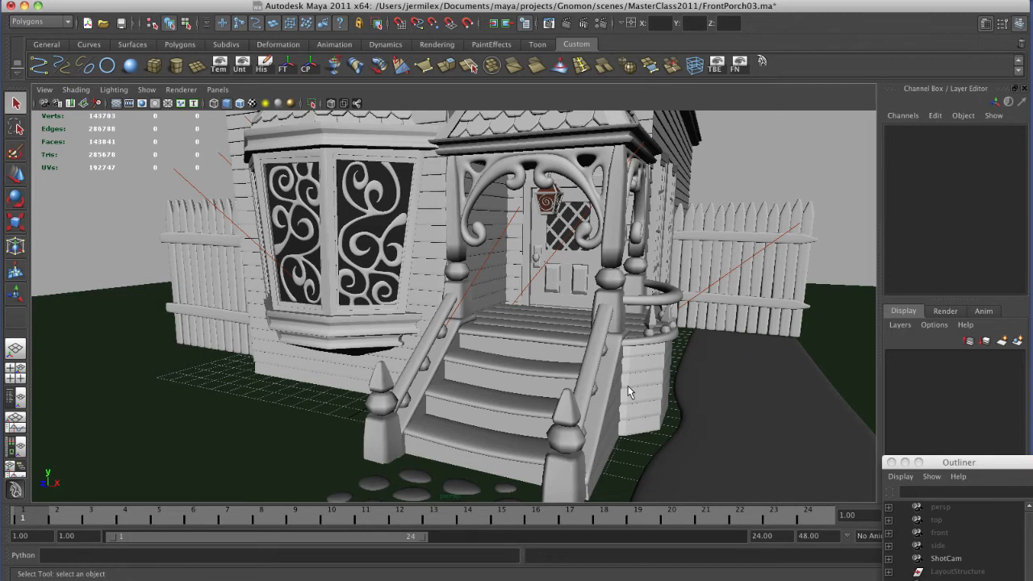
pyautogui.keyDown('alt'); pyautogui.moveTo(629, 393); pyautogui.dragTo(572, 384); pyautogui.keyUp('alt')
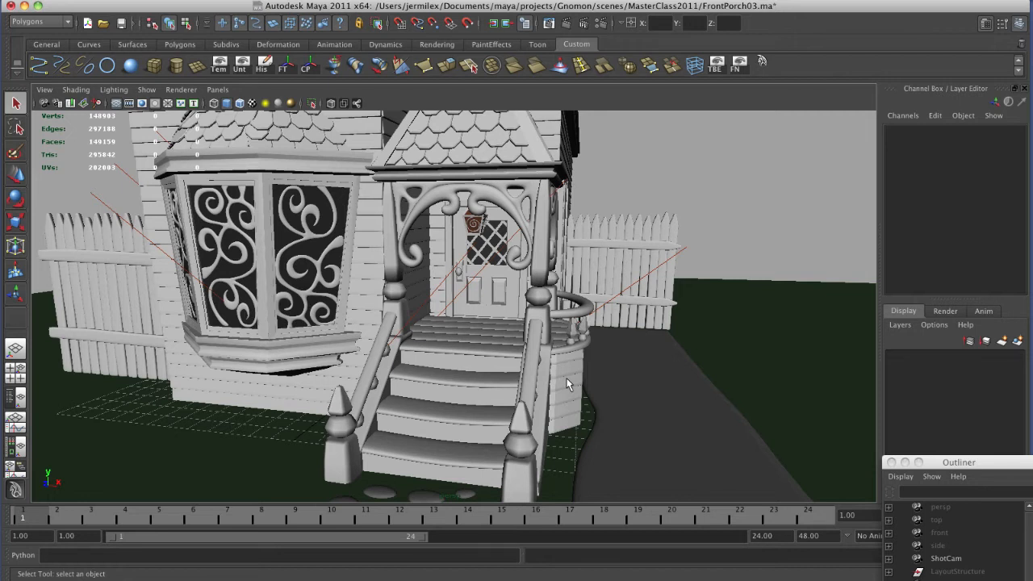
pyautogui.keyDown('alt'); pyautogui.moveTo(436, 374); pyautogui.dragTo(536, 375); pyautogui.keyUp('alt')
pyautogui.keyDown('alt'); pyautogui.moveTo(536, 375); pyautogui.dragTo(571, 387, button='middle'); pyautogui.keyUp('alt')
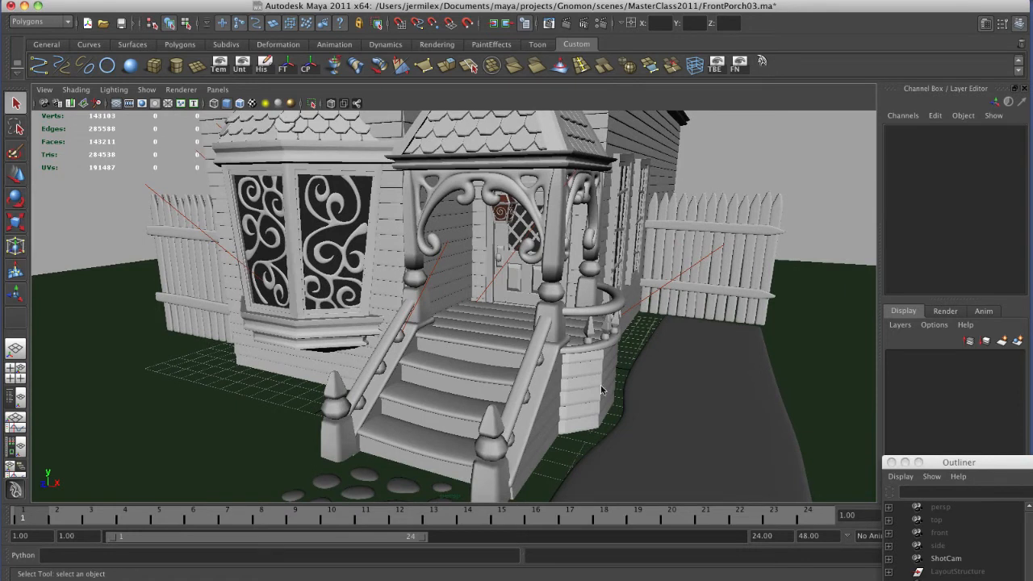
# Step: Enlarge the rendered image of the porch to full size and place the scene hierarchy list beside it
pyautogui.press('space')
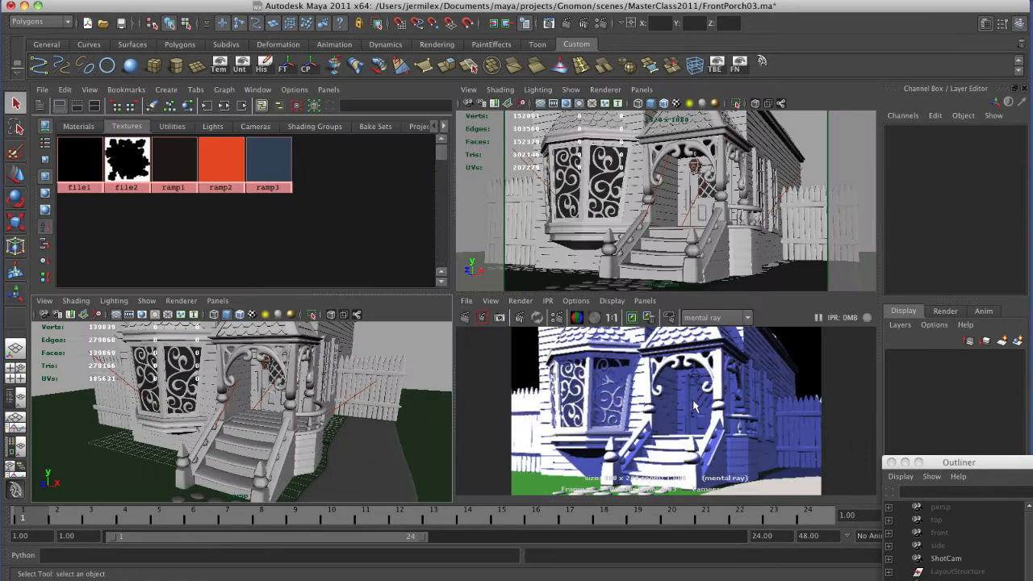
pyautogui.press('space')
pyautogui.keyDown('alt'); pyautogui.moveTo(658, 409); pyautogui.dragTo(743, 429, button='right'); pyautogui.keyUp('alt')
pyautogui.moveTo(946, 466); pyautogui.dragTo(878, 208)
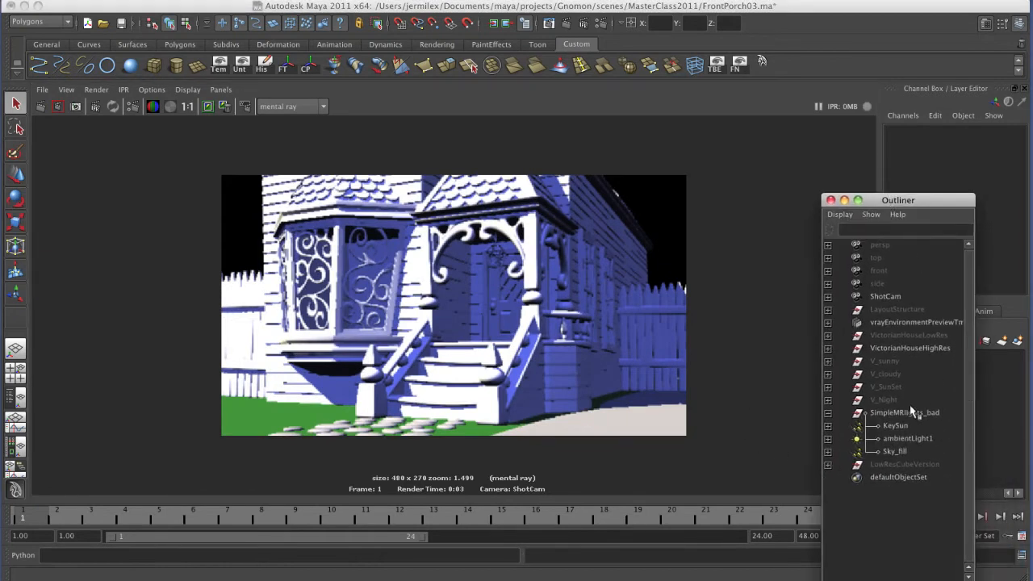
# Step: Review the light attributes and shadow settings of KeySun in the SimpleMRlights_bad group
pyautogui.click(896, 425)
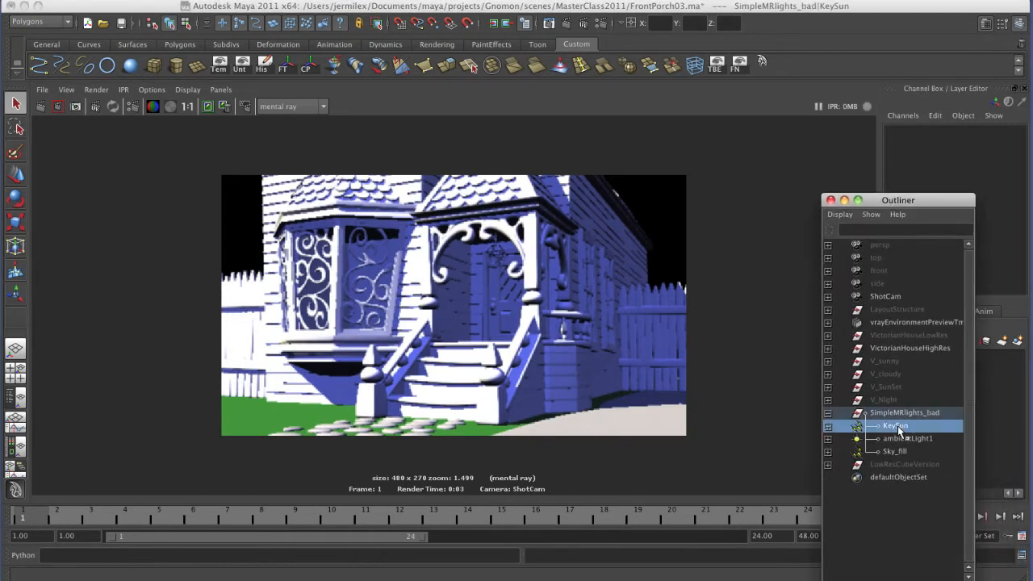
pyautogui.doubleClick(849, 428)
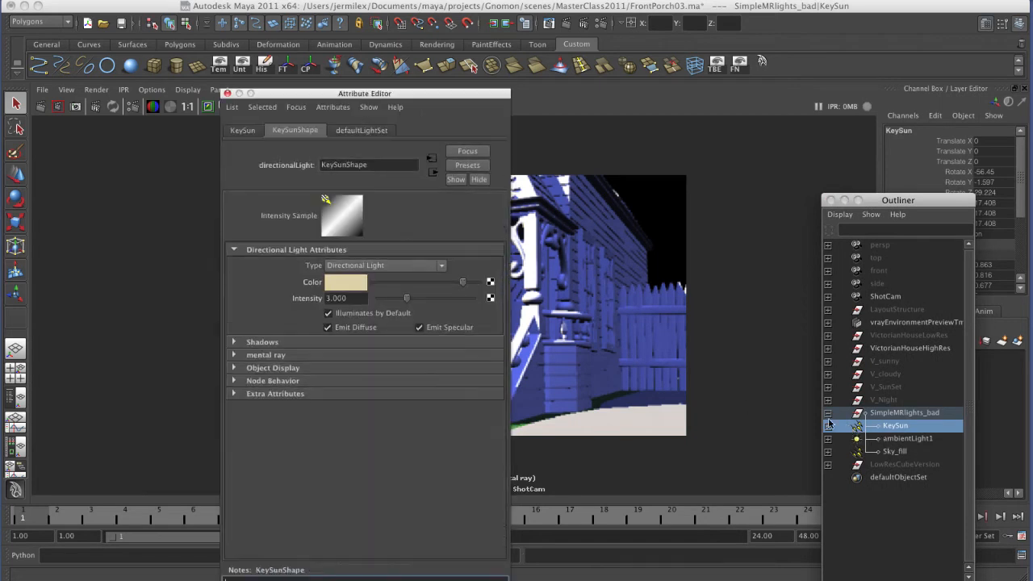
pyautogui.click(234, 342)
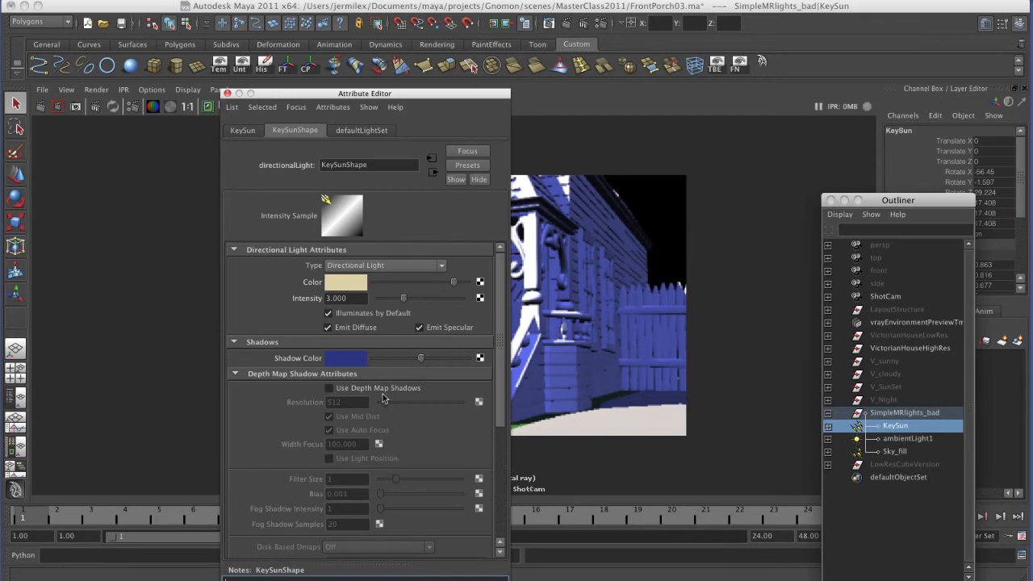
# Step: Review the attributes of ambientLight1 and Sky_fill against the rendered image, and close the attributes window
pyautogui.click(906, 440)
pyautogui.moveTo(419, 93); pyautogui.dragTo(214, 237)
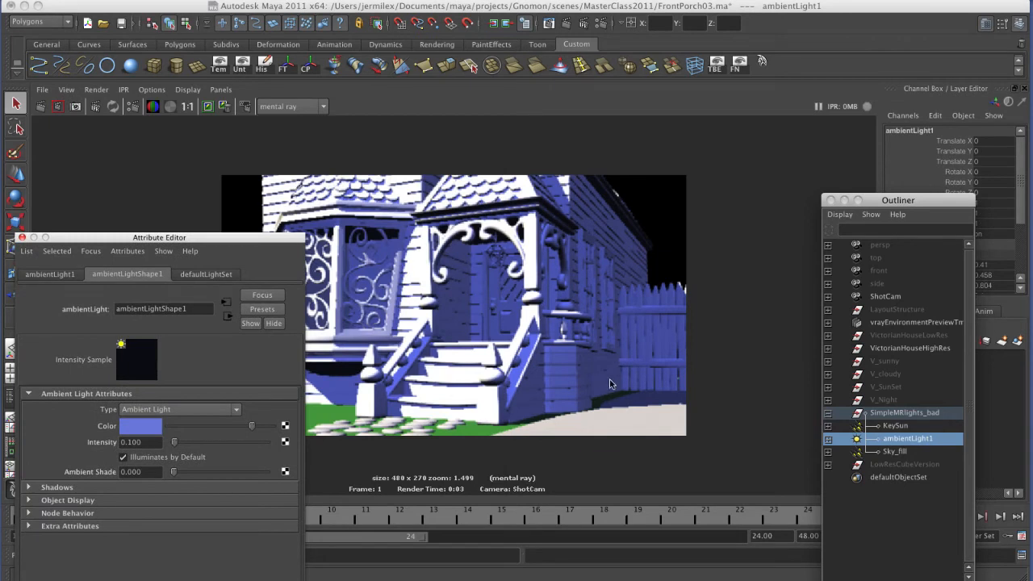
pyautogui.click(896, 451)
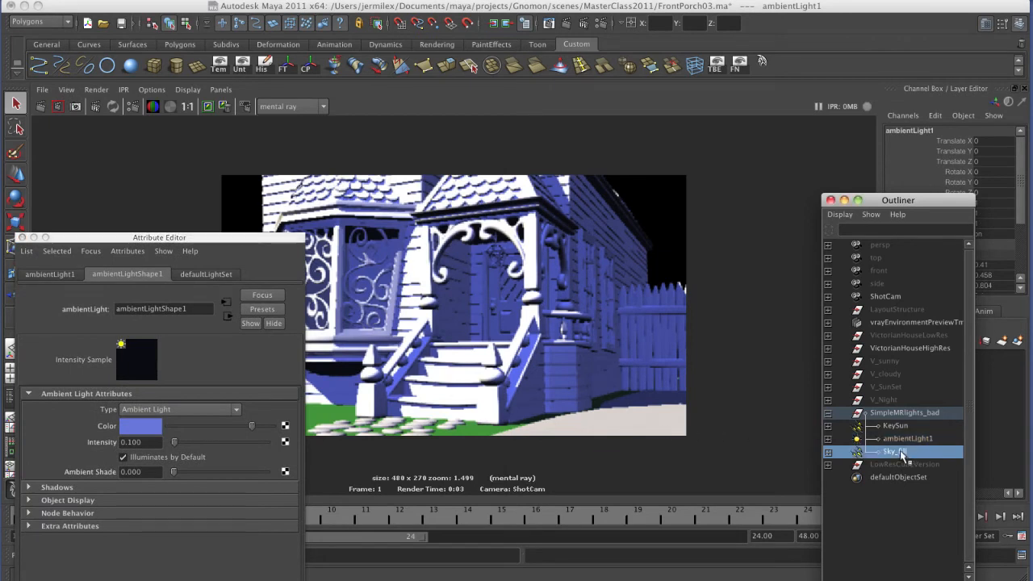
pyautogui.moveTo(148, 242); pyautogui.dragTo(201, 386)
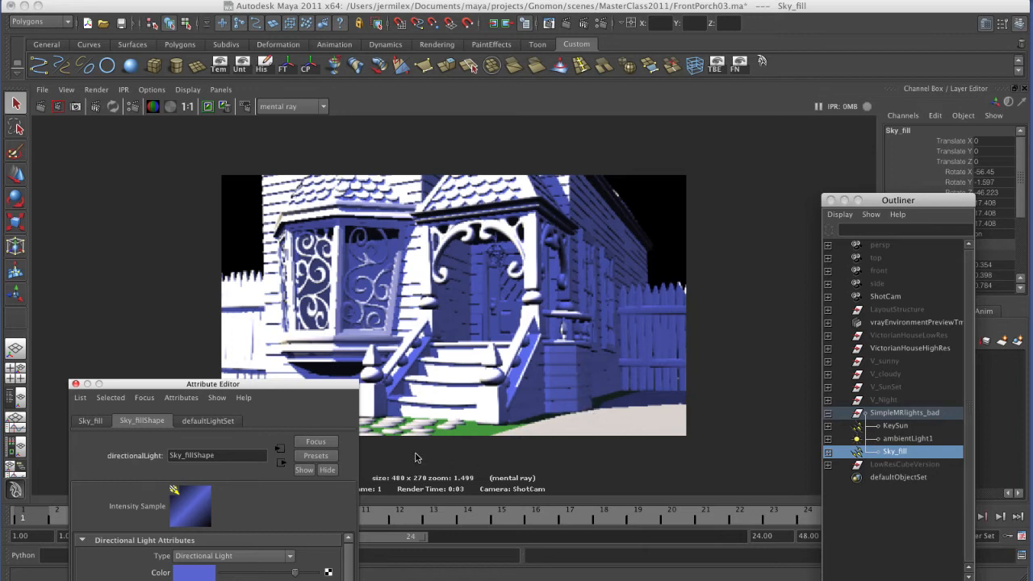
pyautogui.click(76, 384)
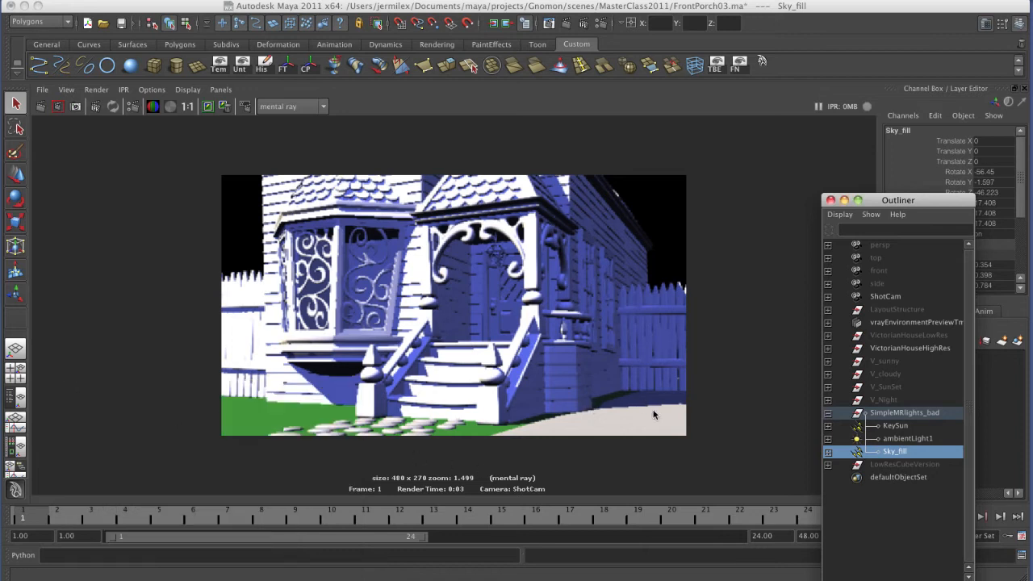
# Step: Collapse the SimpleMRlights_bad group and set the renderer to V-Ray
pyautogui.click(827, 413)
pyautogui.click(884, 413)
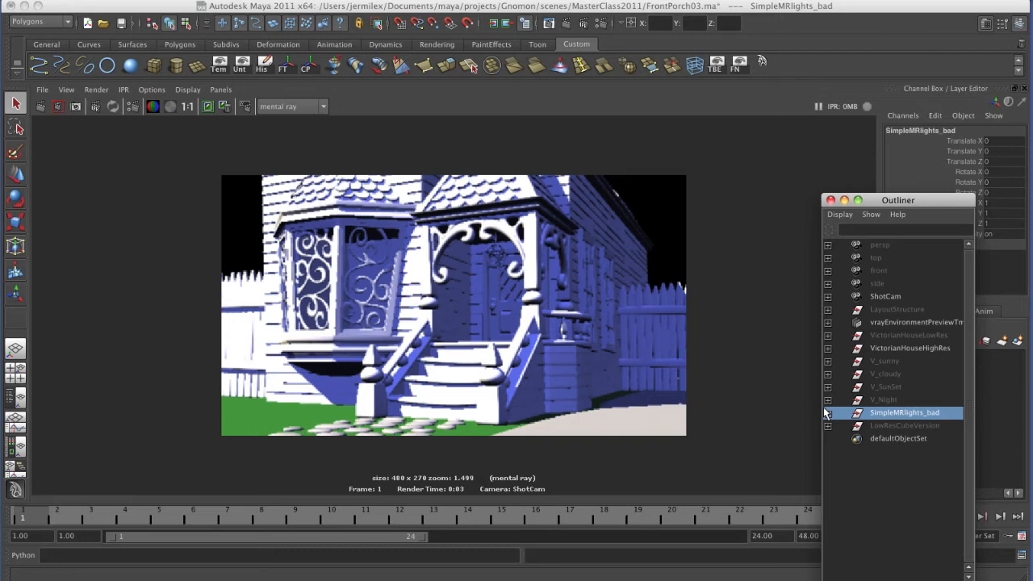
pyautogui.click(323, 107)
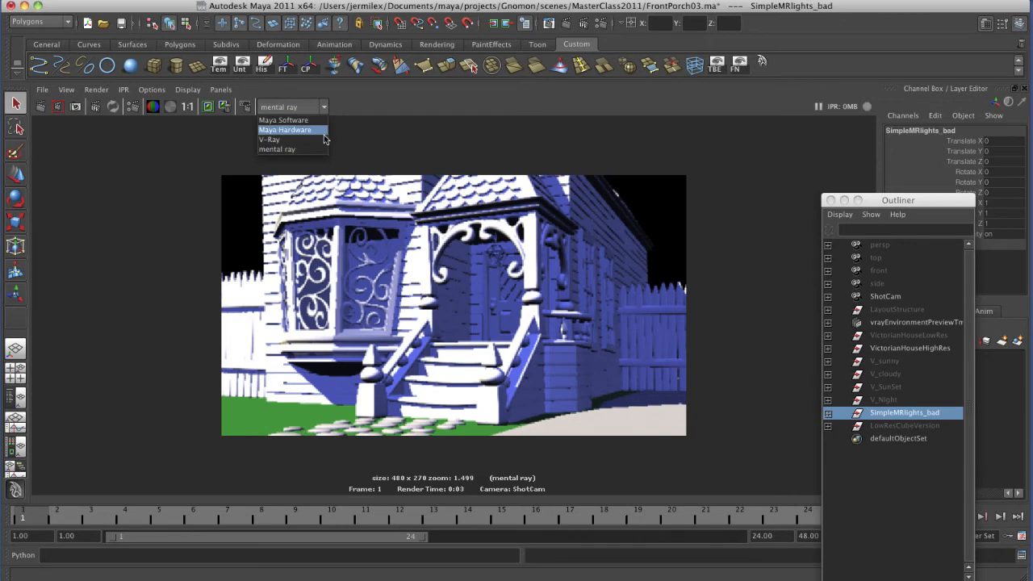
pyautogui.click(324, 150)
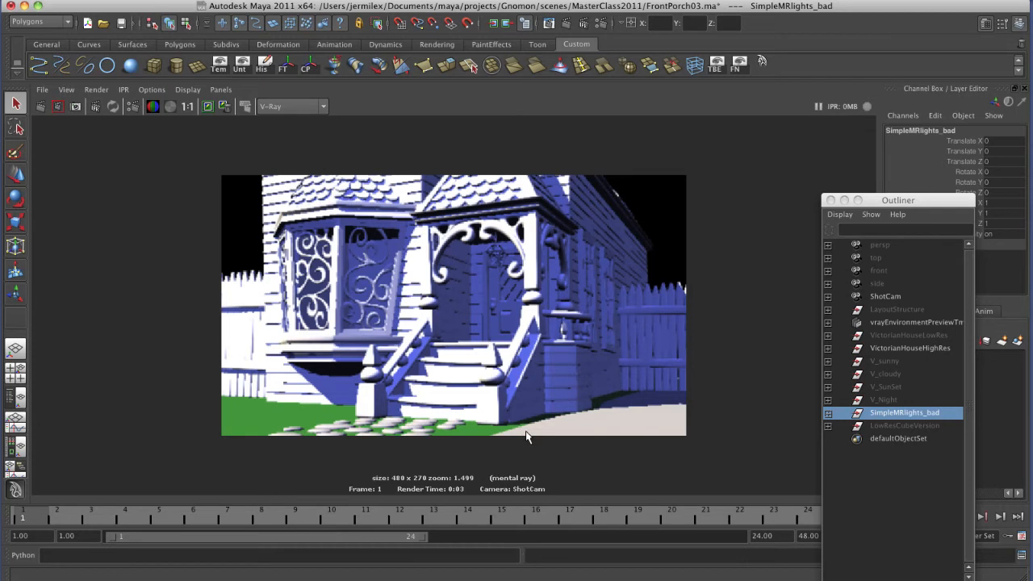
# Step: Hide the SimpleMRlights_bad light group and unhide the V_sunny group
pyautogui.click(888, 363)
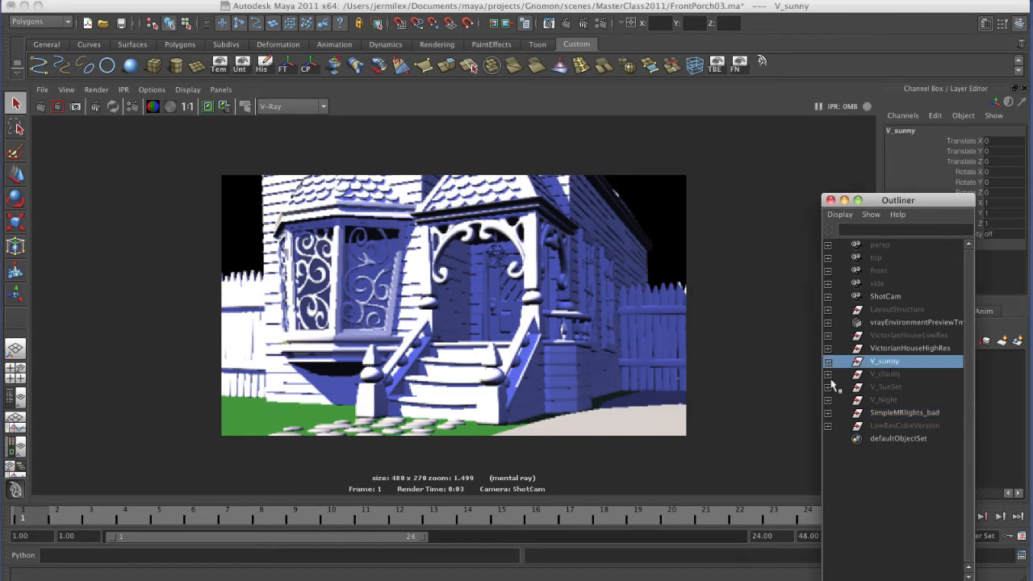
pyautogui.click(887, 413)
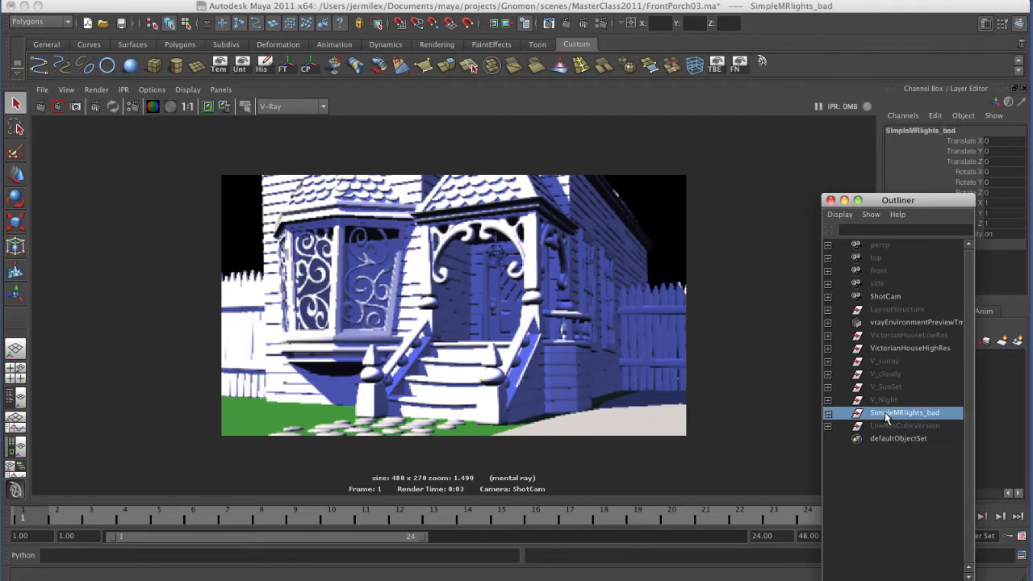
pyautogui.click(887, 363)
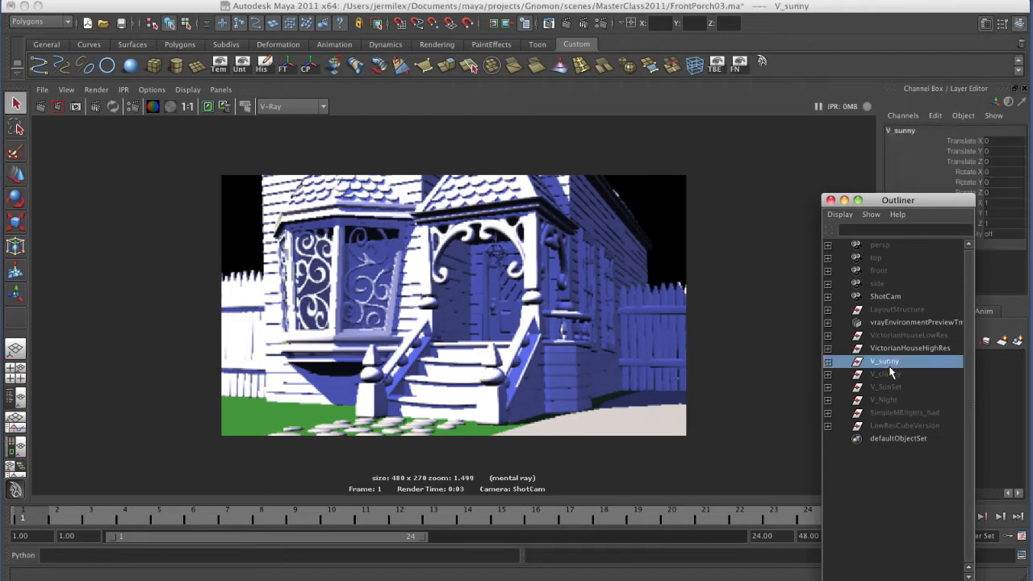
pyautogui.hotkey('shift', 'h')
# Step: Expand the V_sunny group and hide DomeFill_ramp, TreeShadowFake and GreenLeafGlow, leaving only KeySun shown
pyautogui.moveTo(876, 204); pyautogui.dragTo(952, 243)
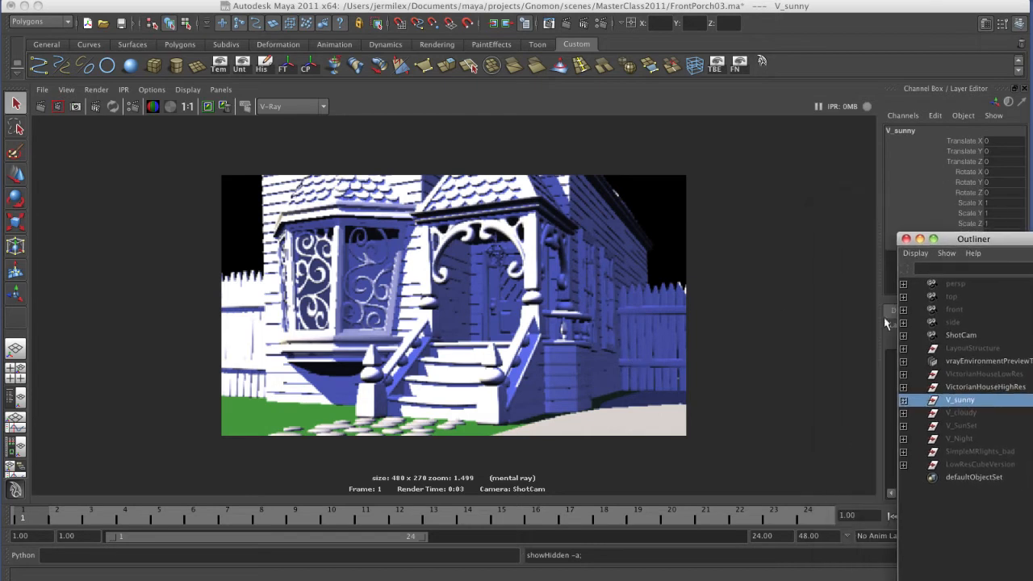
pyautogui.click(904, 401)
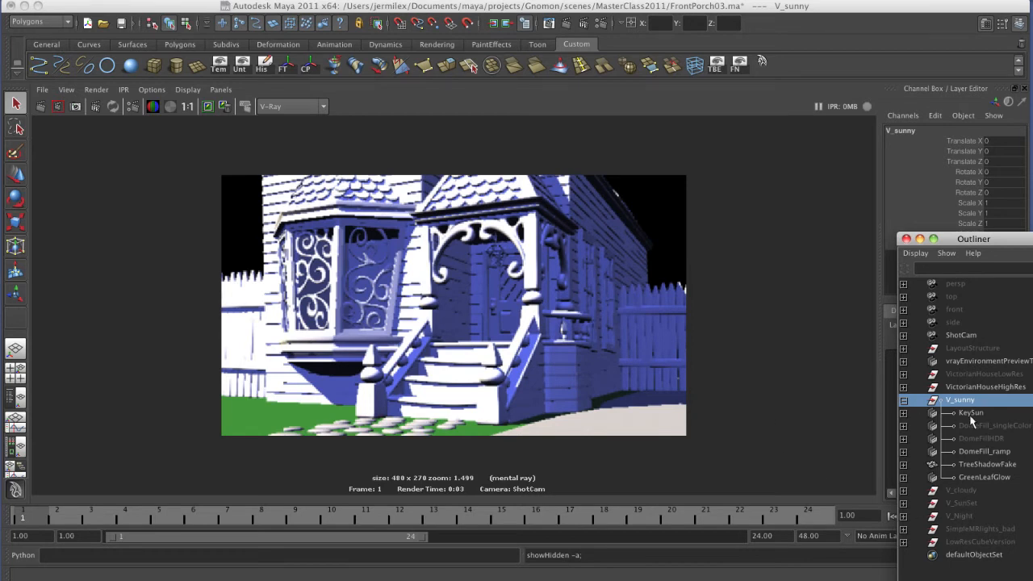
pyautogui.click(997, 455)
pyautogui.keyDown('shift'); pyautogui.click(999, 477); pyautogui.keyUp('shift')
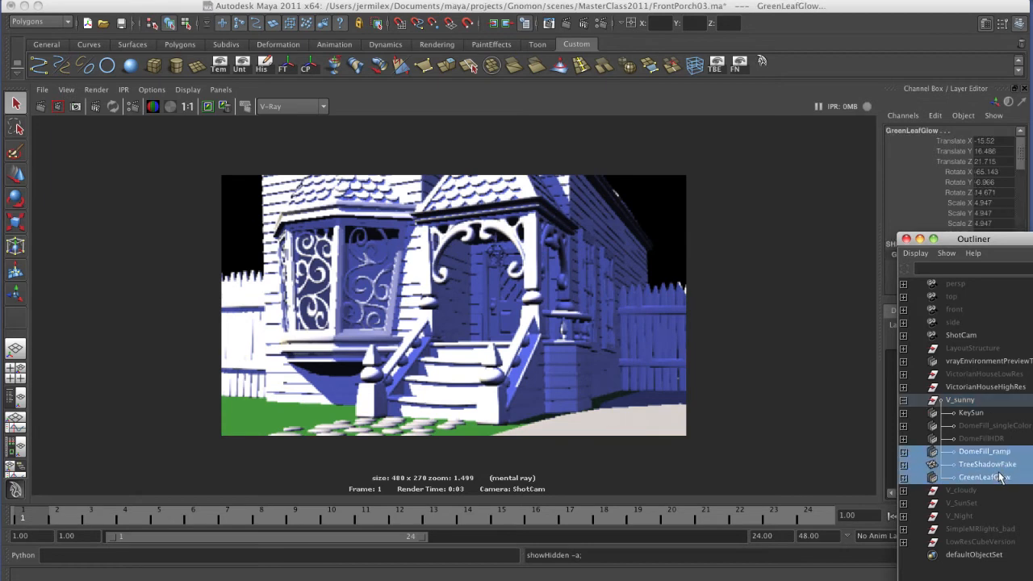
pyautogui.hotkey('ctrl', 'h')
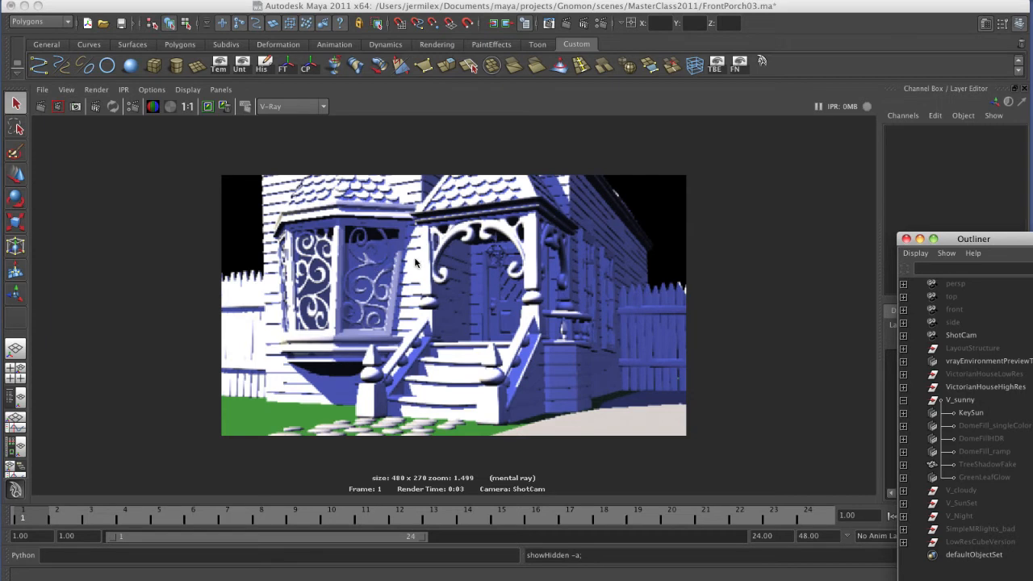
# Step: Select the KeySun light in V_sunny and locate it relative to the house in an enlarged perspective view with the Move tool active
pyautogui.press('space')
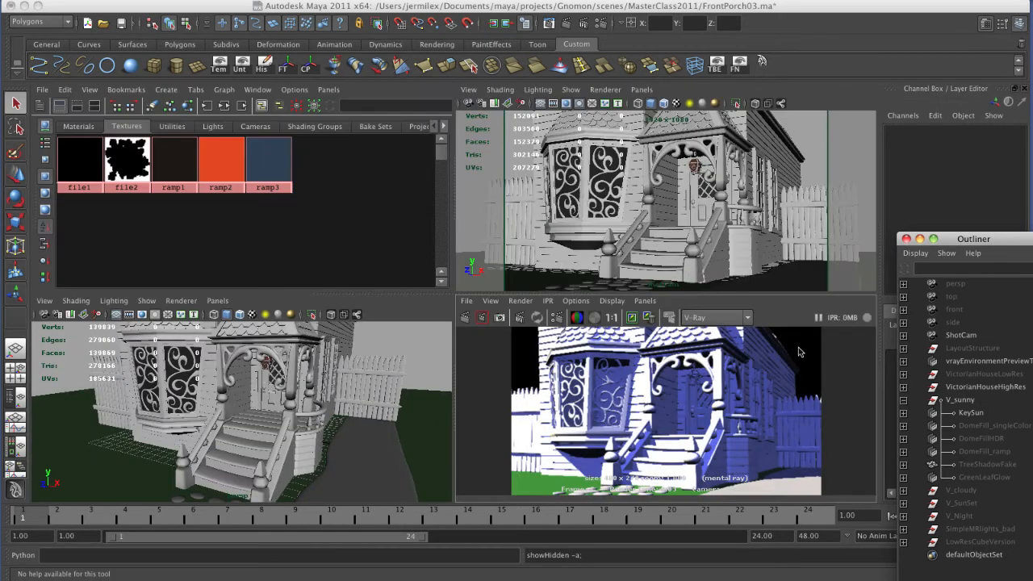
pyautogui.click(972, 414)
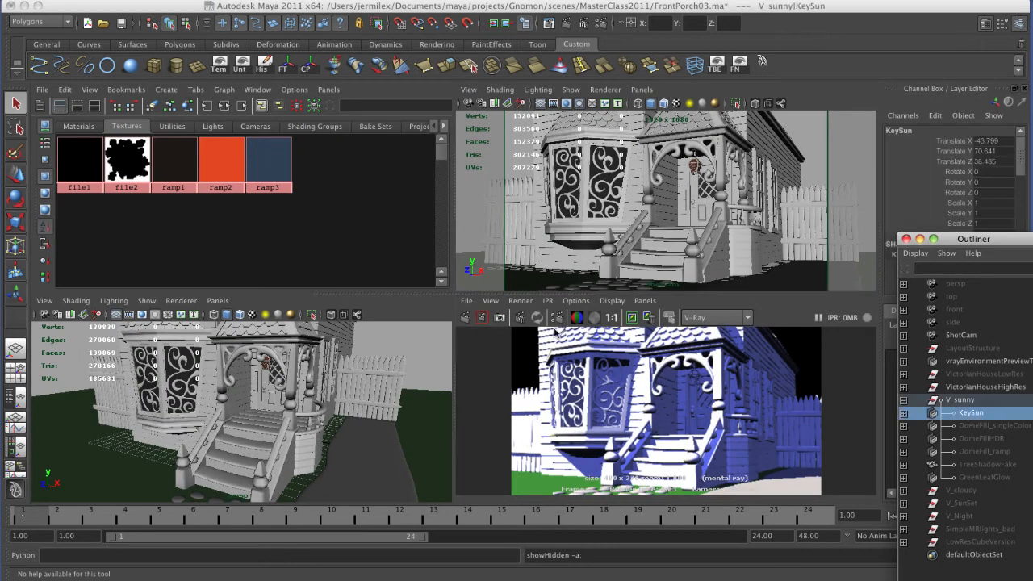
pyautogui.keyDown('alt'); pyautogui.moveTo(337, 384); pyautogui.dragTo(237, 418, button='right'); pyautogui.keyUp('alt')
pyautogui.keyDown('alt'); pyautogui.moveTo(237, 418); pyautogui.dragTo(326, 454, button='middle'); pyautogui.keyUp('alt')
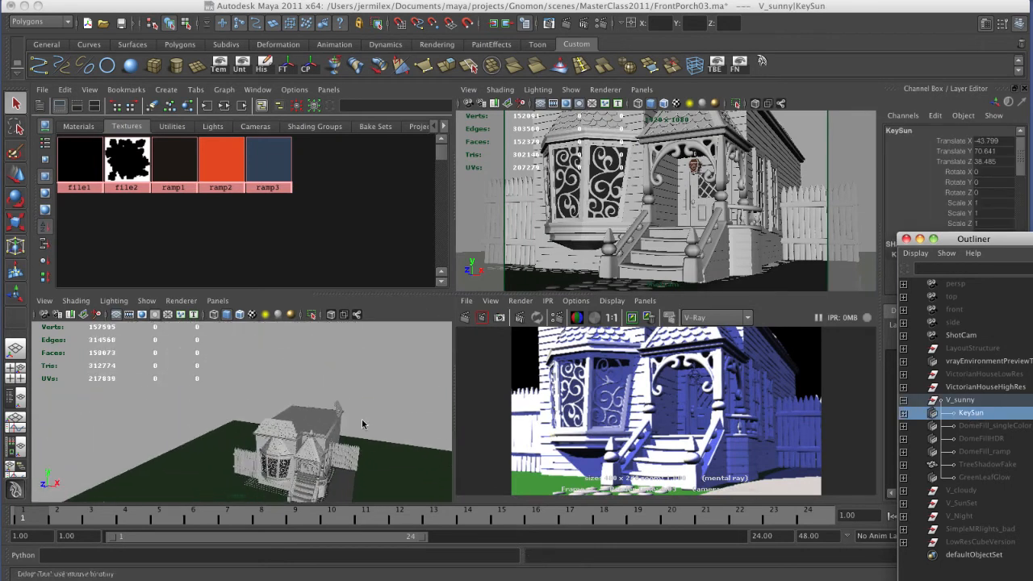
pyautogui.keyDown('alt'); pyautogui.moveTo(364, 418); pyautogui.dragTo(244, 424, button='right'); pyautogui.keyUp('alt')
pyautogui.keyDown('alt'); pyautogui.moveTo(274, 418); pyautogui.dragTo(317, 416); pyautogui.keyUp('alt')
pyautogui.press('space')
pyautogui.press('w')
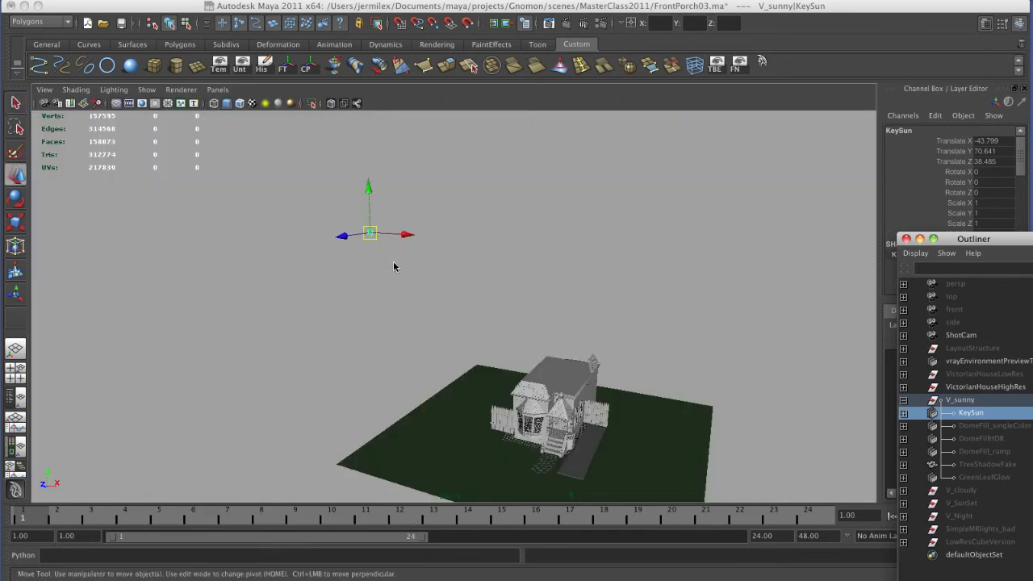
pyautogui.keyDown('alt'); pyautogui.moveTo(607, 369); pyautogui.dragTo(649, 354); pyautogui.keyUp('alt')
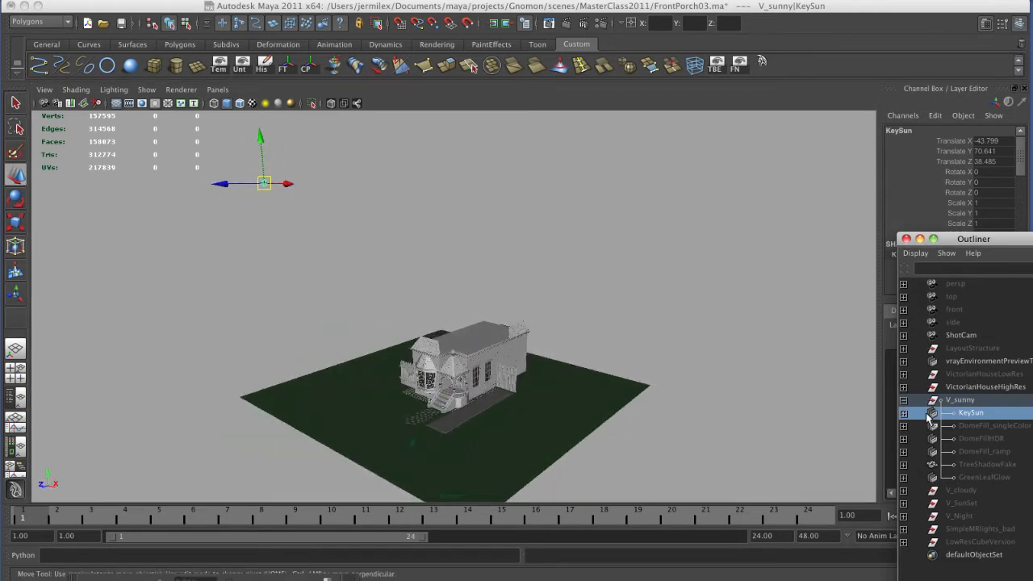
# Step: Display KeySun's V-Ray sphere light attributes in a floating window and bring the Options settings into view
pyautogui.hotkey('ctrl', 'a')
pyautogui.moveTo(288, 184); pyautogui.dragTo(684, 104)
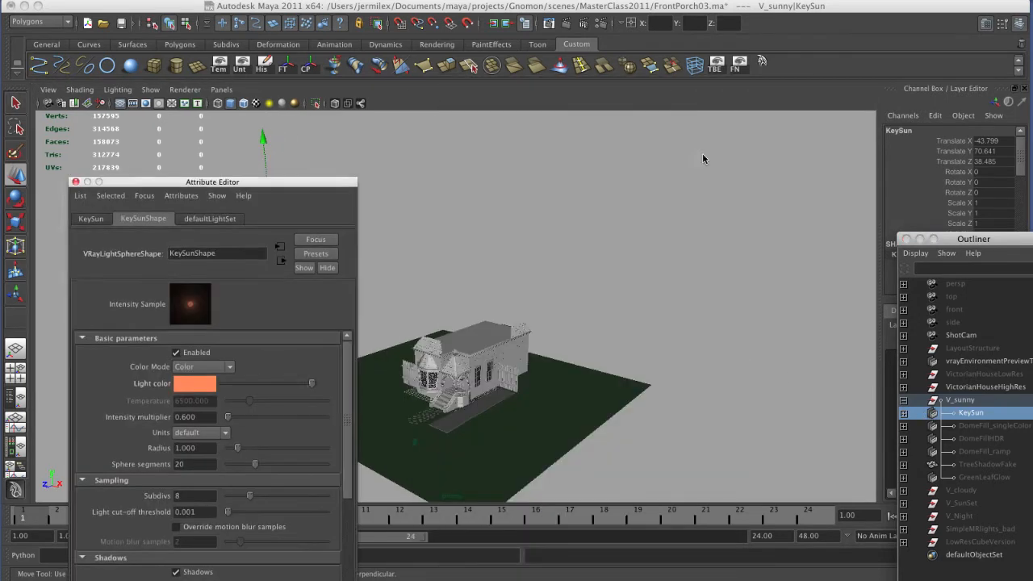
pyautogui.hotkey('ctrl', 'a')
pyautogui.hotkey('ctrl', 'a')
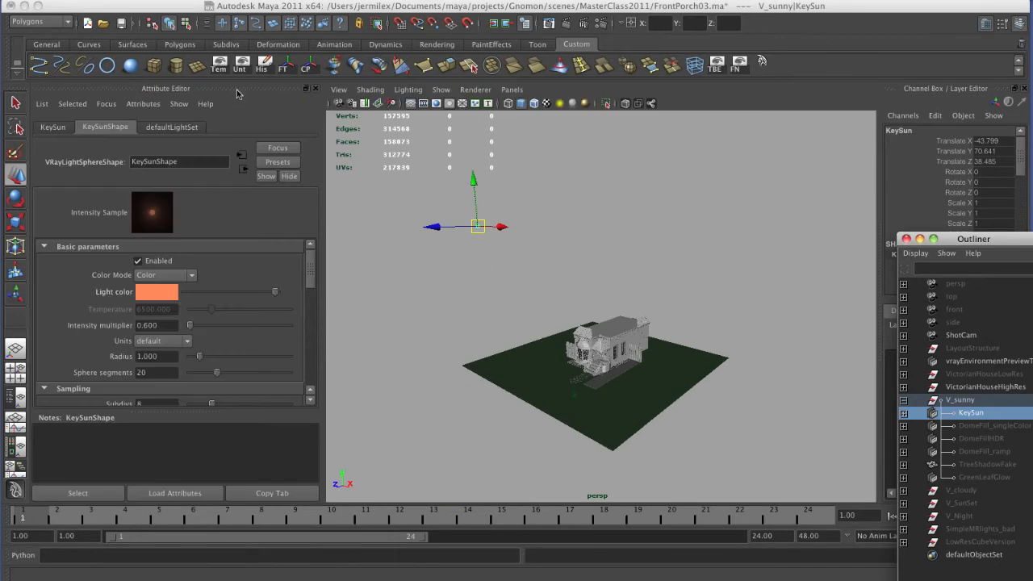
pyautogui.moveTo(235, 90); pyautogui.dragTo(318, 164)
pyautogui.moveTo(384, 351); pyautogui.dragTo(380, 410)
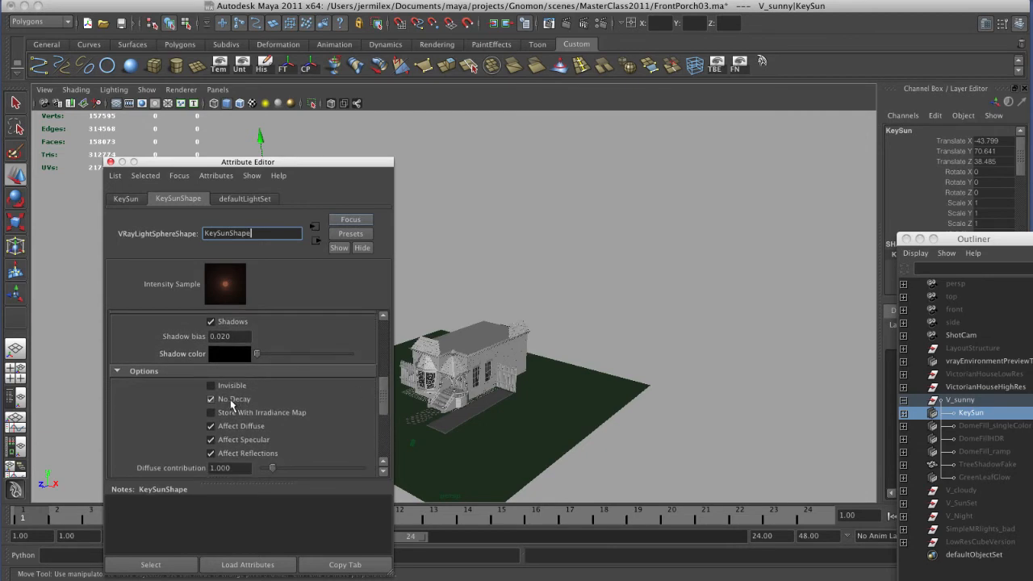
# Step: Turn No Decay off for the KeySun light and back on, and move the attributes window clear of the light
pyautogui.click(211, 399)
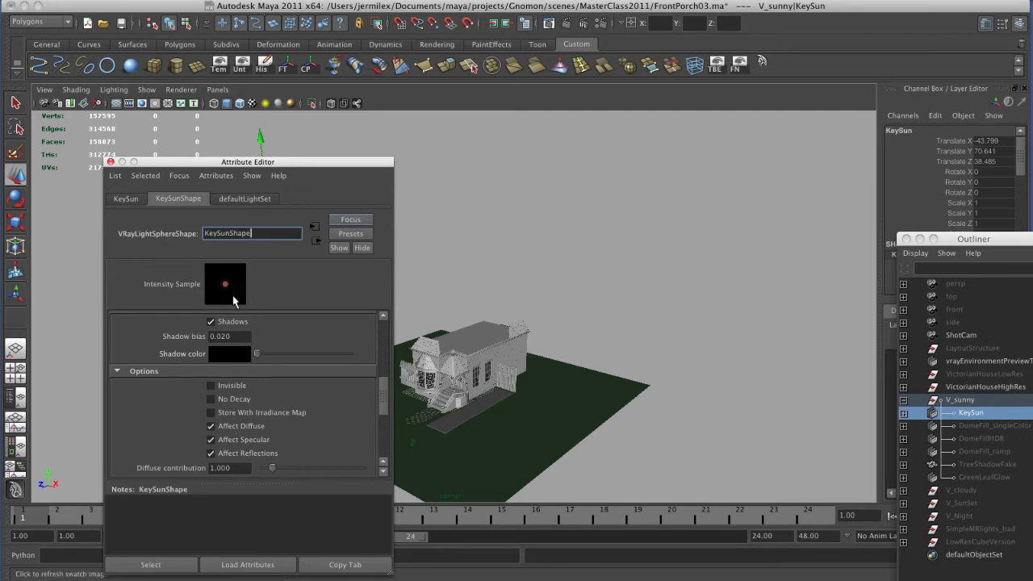
pyautogui.click(210, 399)
pyautogui.moveTo(338, 167); pyautogui.dragTo(751, 247)
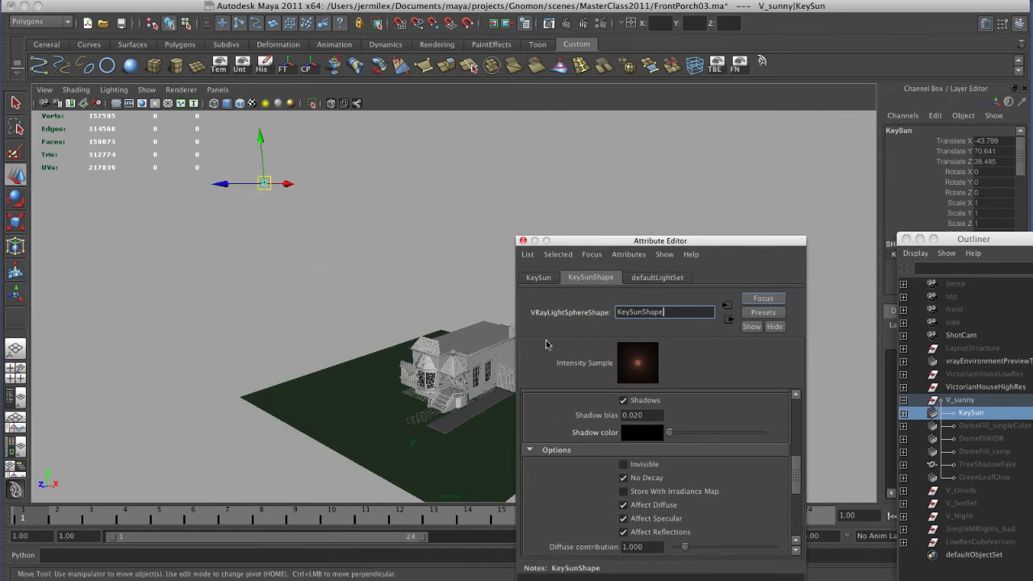
# Step: Review KeySun's basic light parameters, close its attributes window and render the ShotCam view with V-Ray
pyautogui.moveTo(796, 469); pyautogui.dragTo(800, 403)
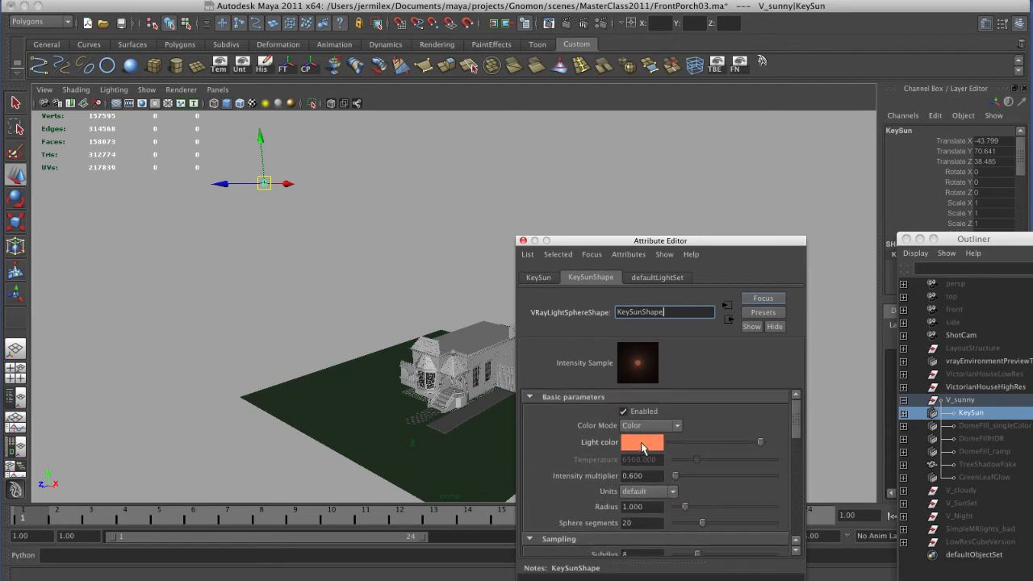
pyautogui.click(524, 242)
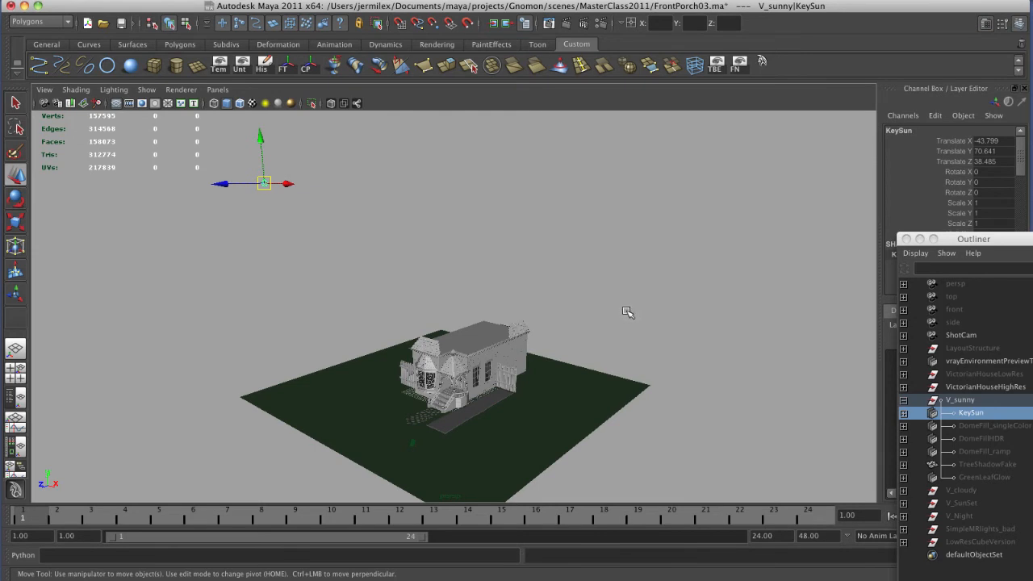
pyautogui.press('space')
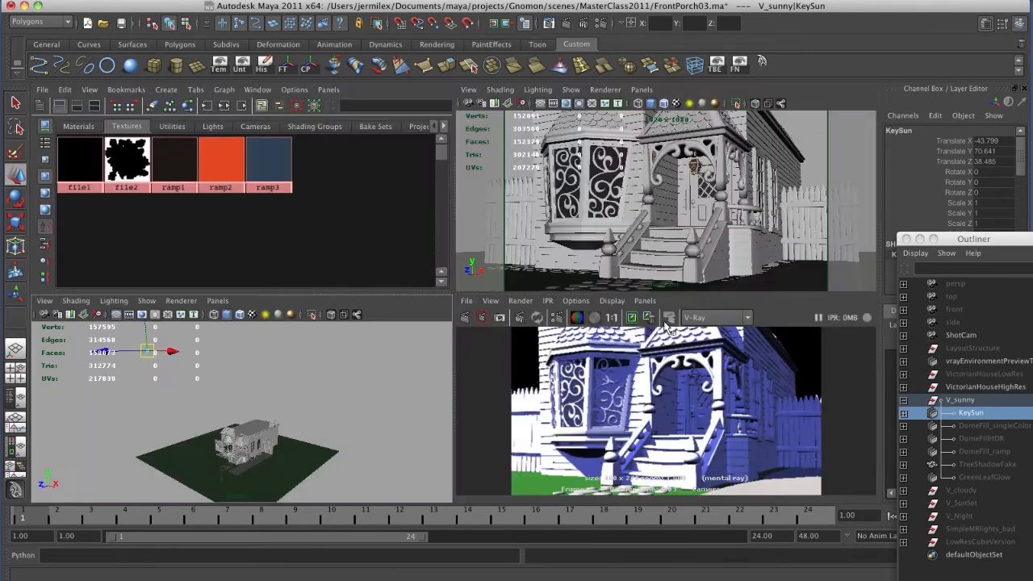
pyautogui.click(522, 301)
pyautogui.moveTo(586, 378)
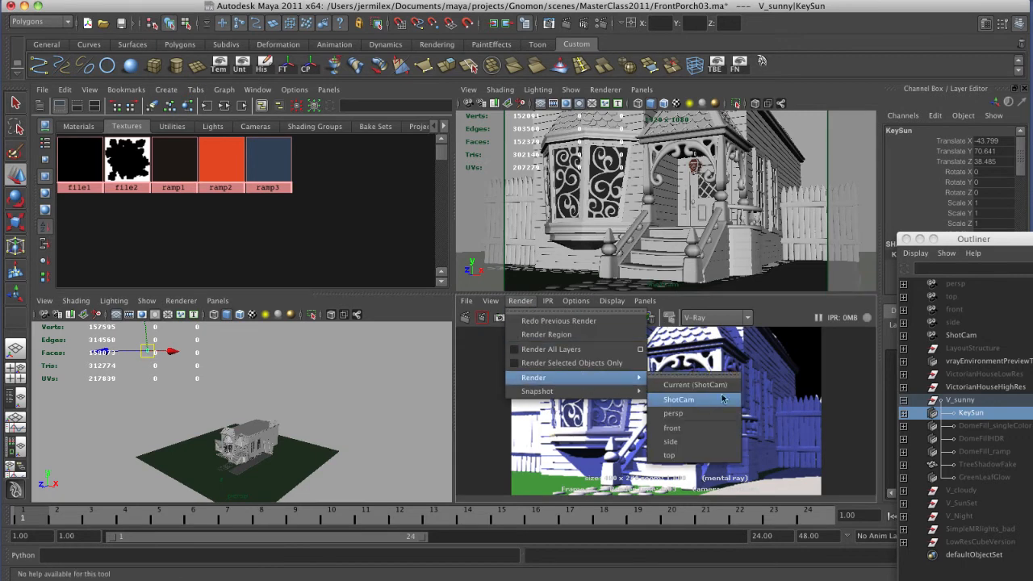
pyautogui.click(678, 401)
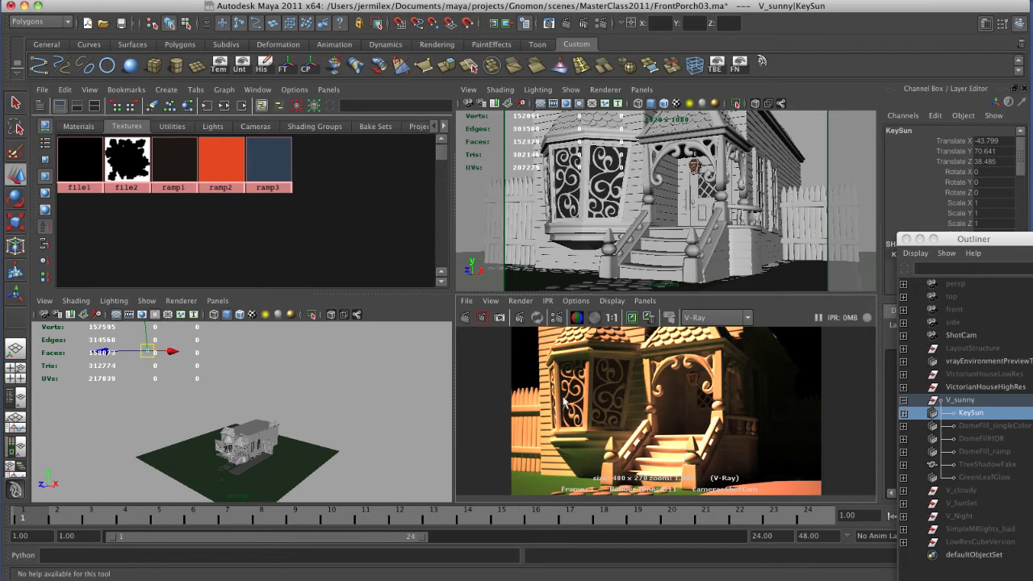
# Step: Show the DomeFill_singleColor light in V_sunny and look up the V-Ray dome light among the light types that can be created
pyautogui.click(998, 427)
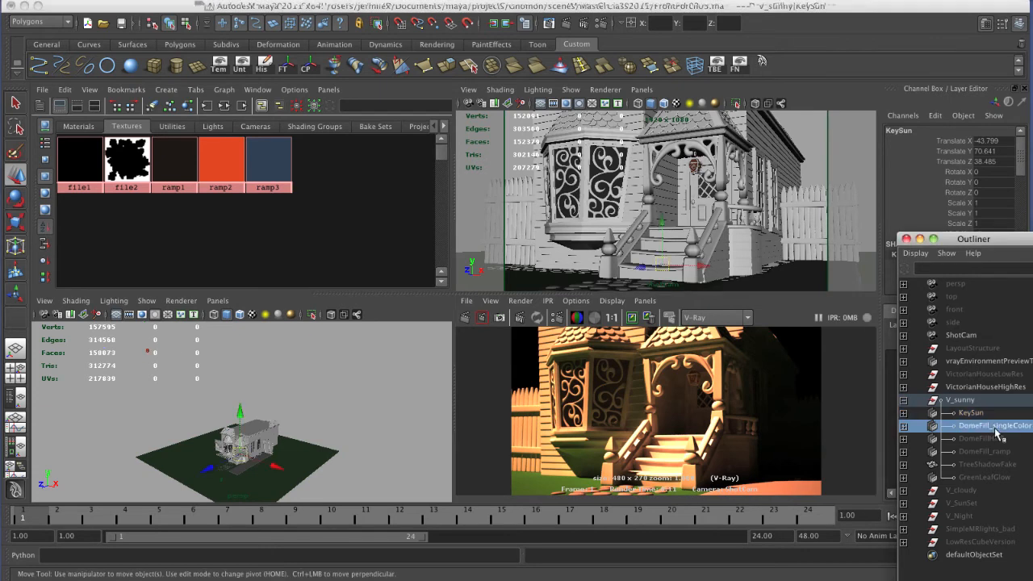
pyautogui.hotkey('shift', 'h')
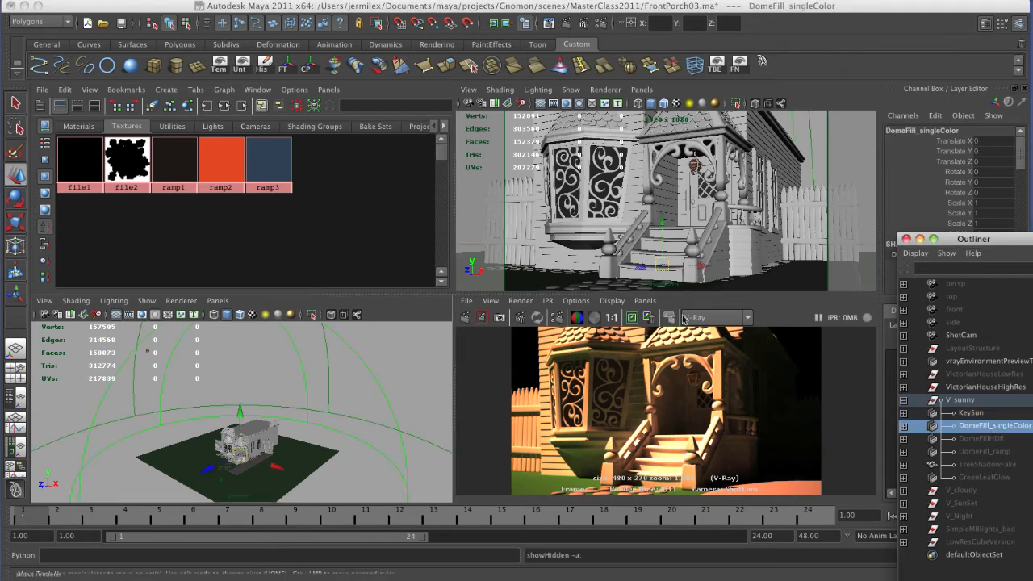
pyautogui.click(193, 0)
pyautogui.moveTo(260, 65)
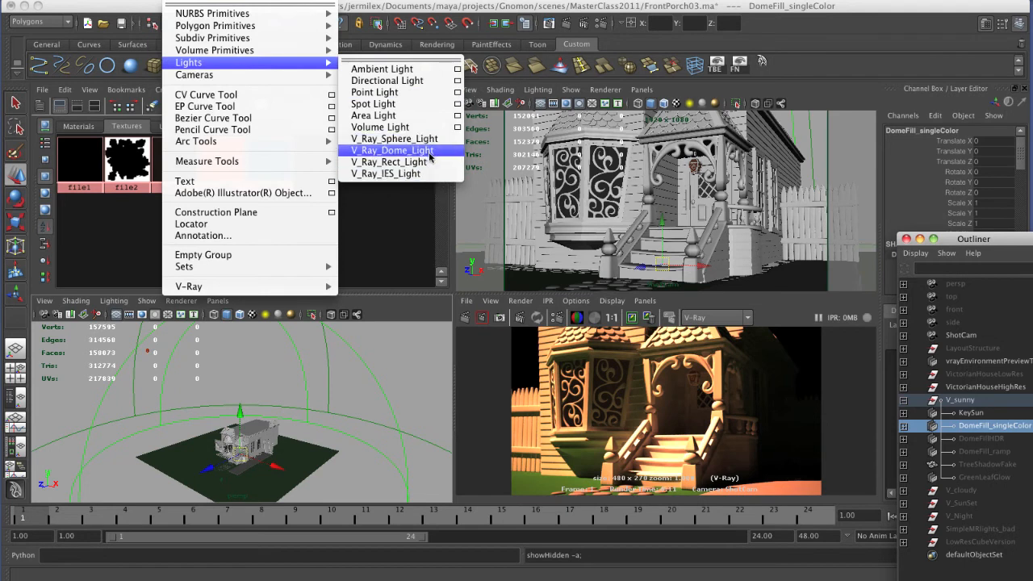
pyautogui.click(433, 233)
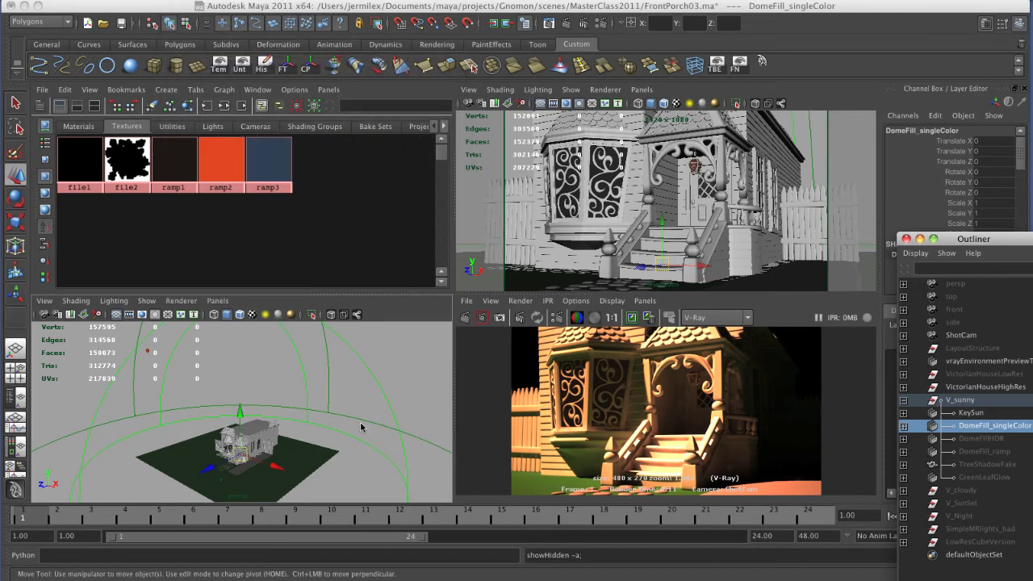
# Step: Examine how the DomeFill_singleColor dome surrounds the house from outside and inside in an enlarged perspective view
pyautogui.keyDown('alt'); pyautogui.moveTo(364, 430); pyautogui.dragTo(386, 452); pyautogui.keyUp('alt')
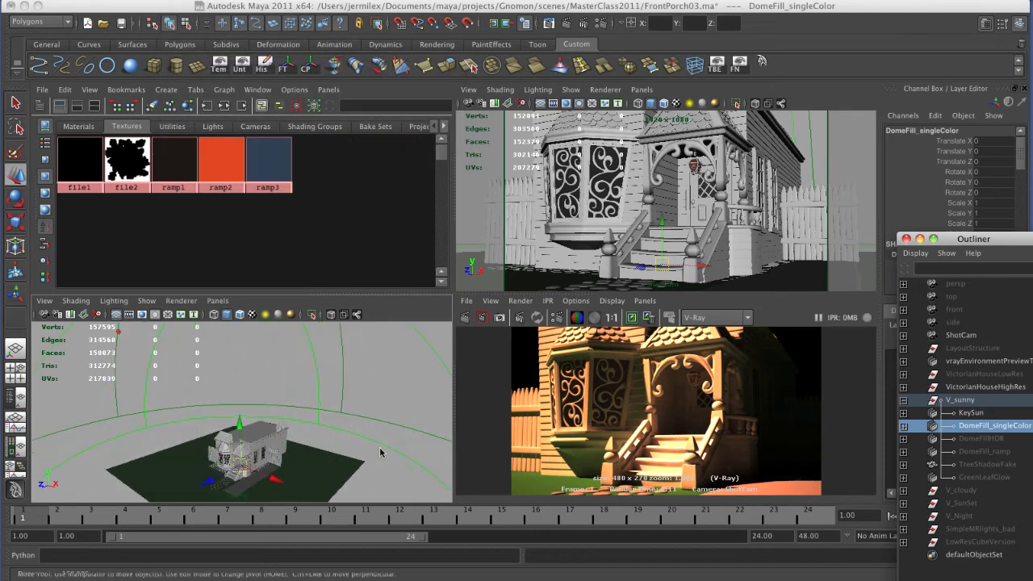
pyautogui.press('space')
pyautogui.scroll(-3, 475, 387)
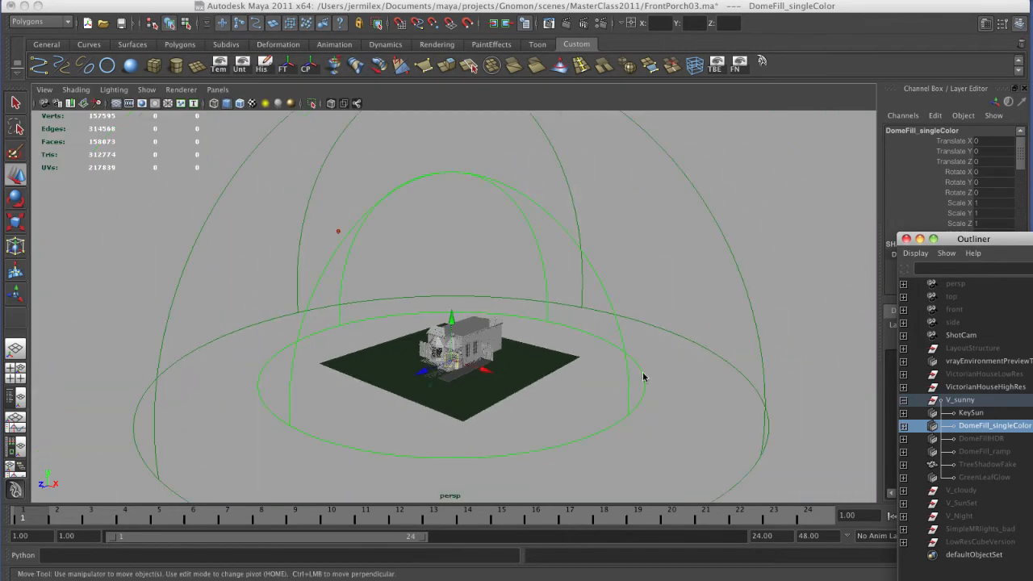
pyautogui.click(970, 412)
pyautogui.click(972, 425)
pyautogui.keyDown('alt'); pyautogui.moveTo(693, 397); pyautogui.dragTo(602, 396); pyautogui.keyUp('alt')
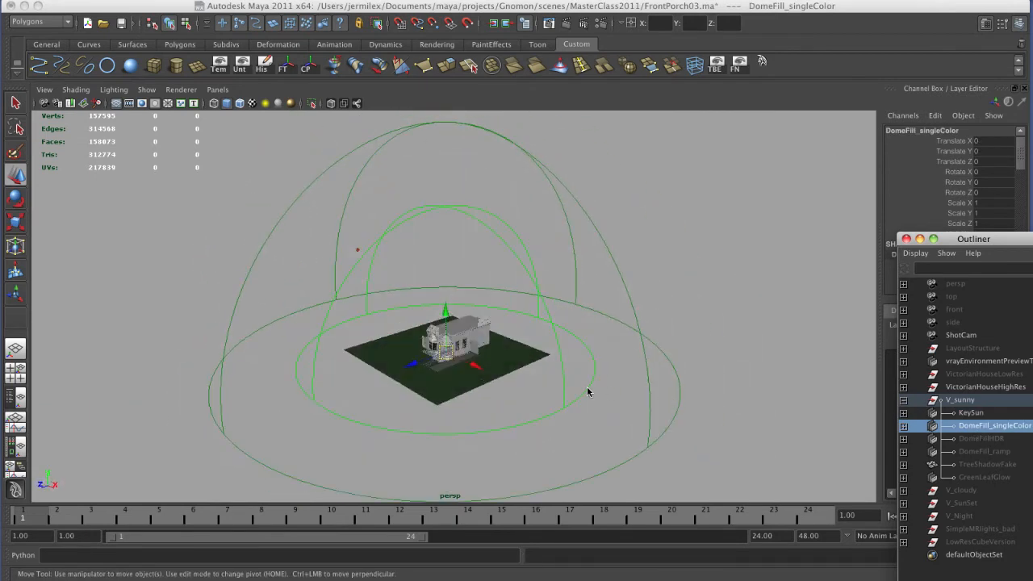
pyautogui.keyDown('alt'); pyautogui.moveTo(428, 394); pyautogui.dragTo(658, 469, button='right'); pyautogui.keyUp('alt')
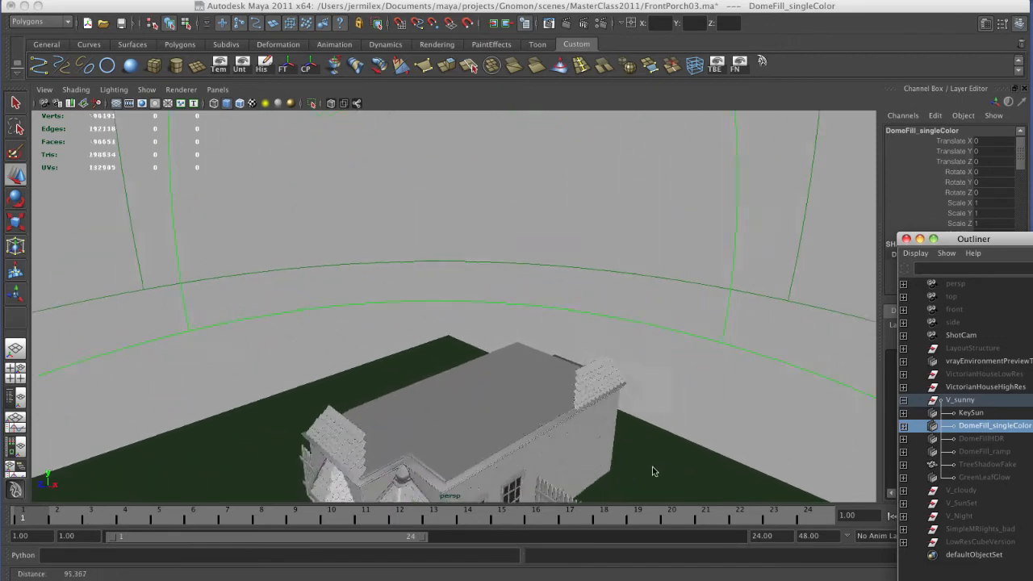
pyautogui.press('space')
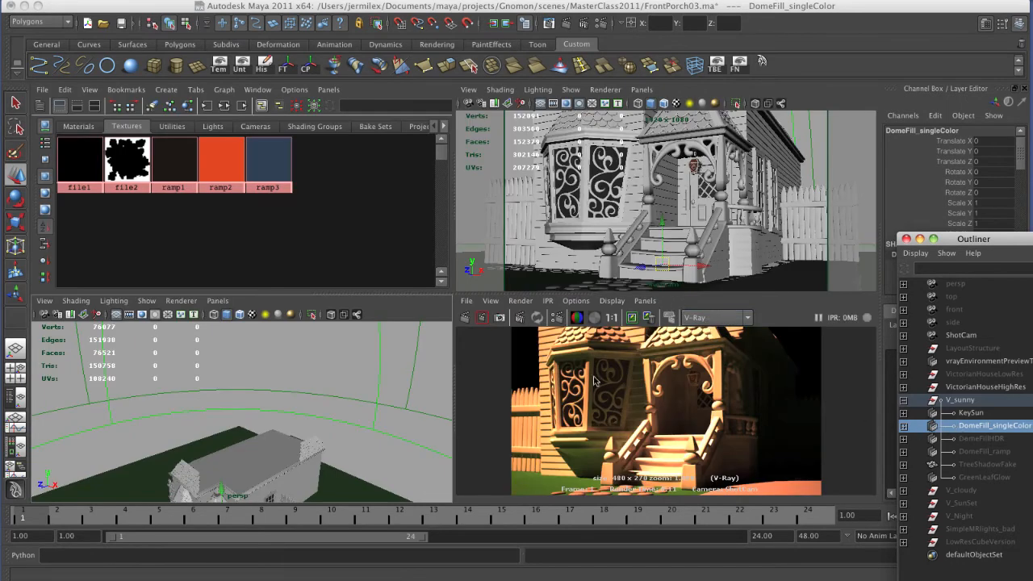
# Step: Repeat the V-Ray render with KeySun and DomeFill_singleColor and enlarge the rendered image for inspection
pyautogui.click(477, 317)
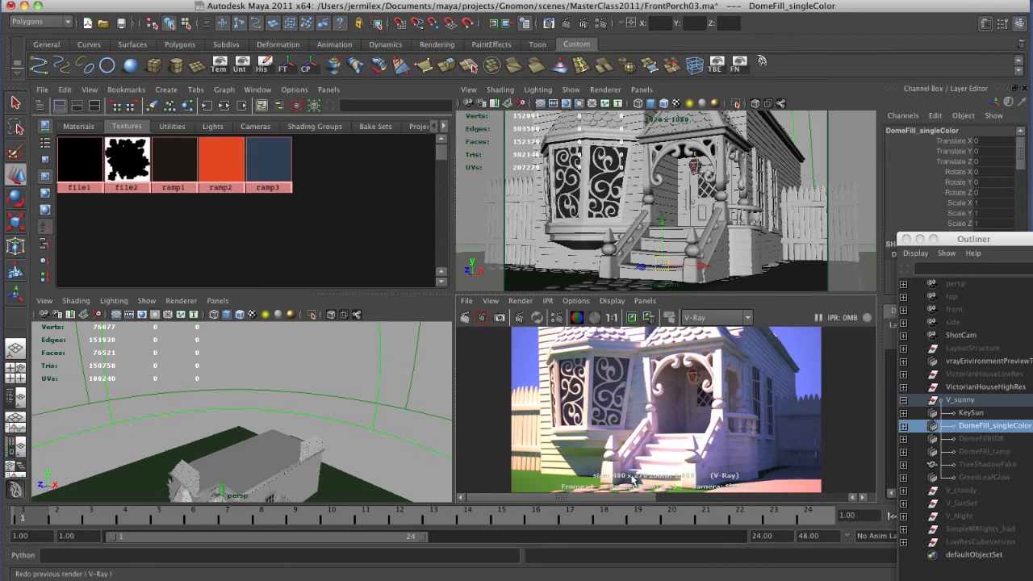
pyautogui.press('space')
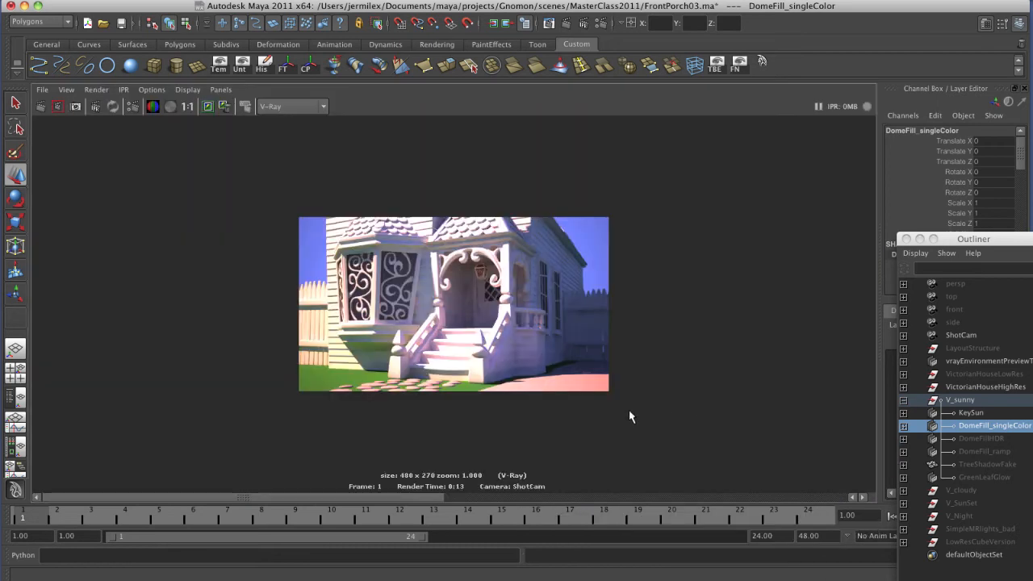
pyautogui.keyDown('alt'); pyautogui.moveTo(386, 368); pyautogui.dragTo(771, 405, button='right'); pyautogui.keyUp('alt')
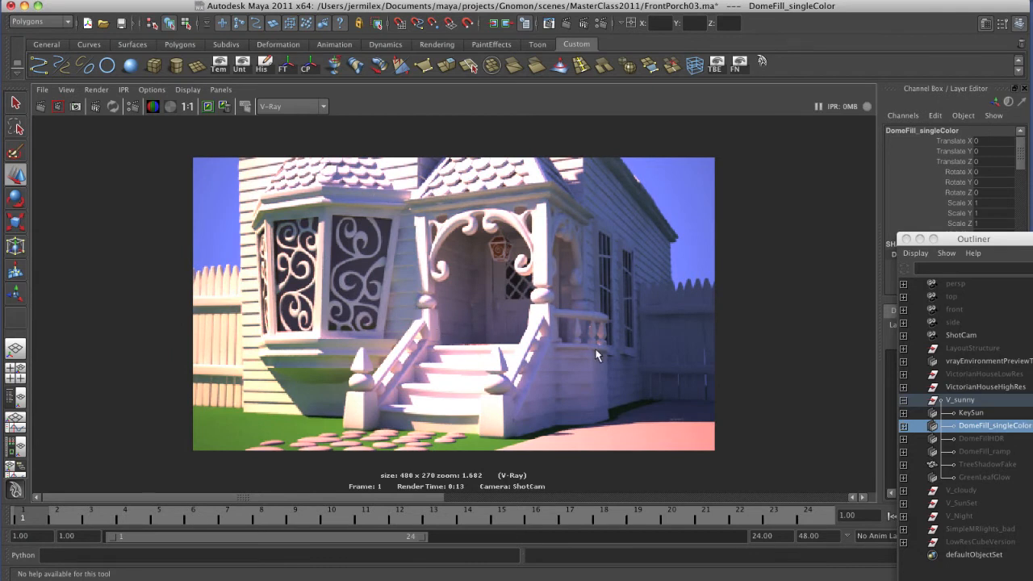
# Step: Hide the DomeFill_singleColor light and show the DomeFill_ramp light in V_sunny instead
pyautogui.click(974, 427)
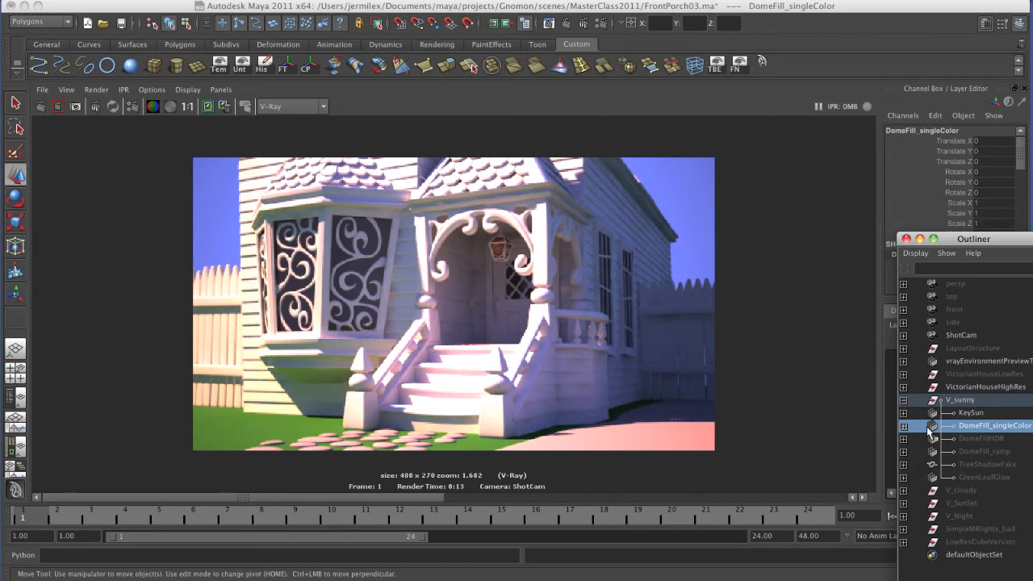
pyautogui.hotkey('shift', 'h')
pyautogui.hotkey('ctrl', 'h')
pyautogui.click(964, 451)
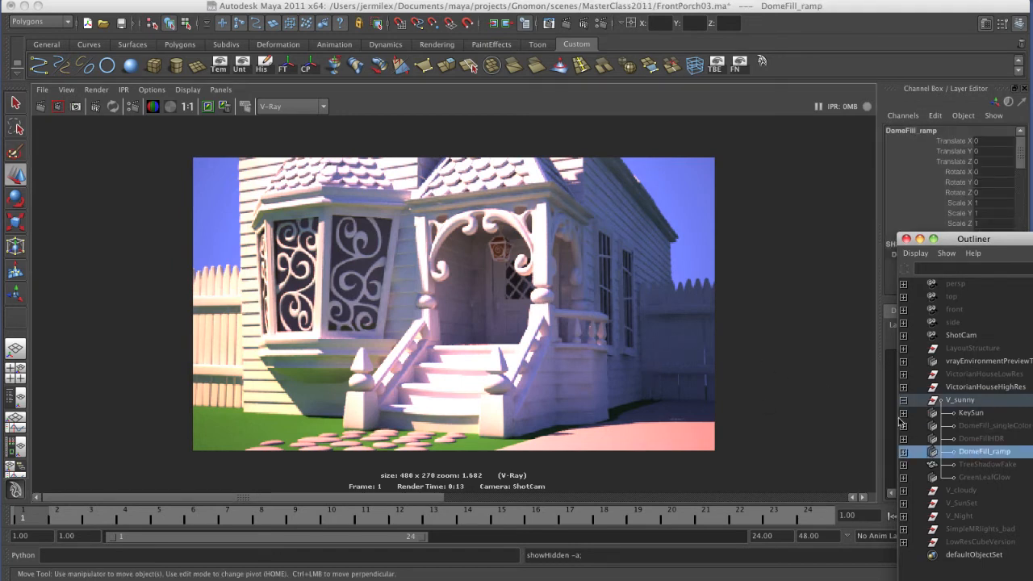
pyautogui.click(971, 465)
pyautogui.click(966, 452)
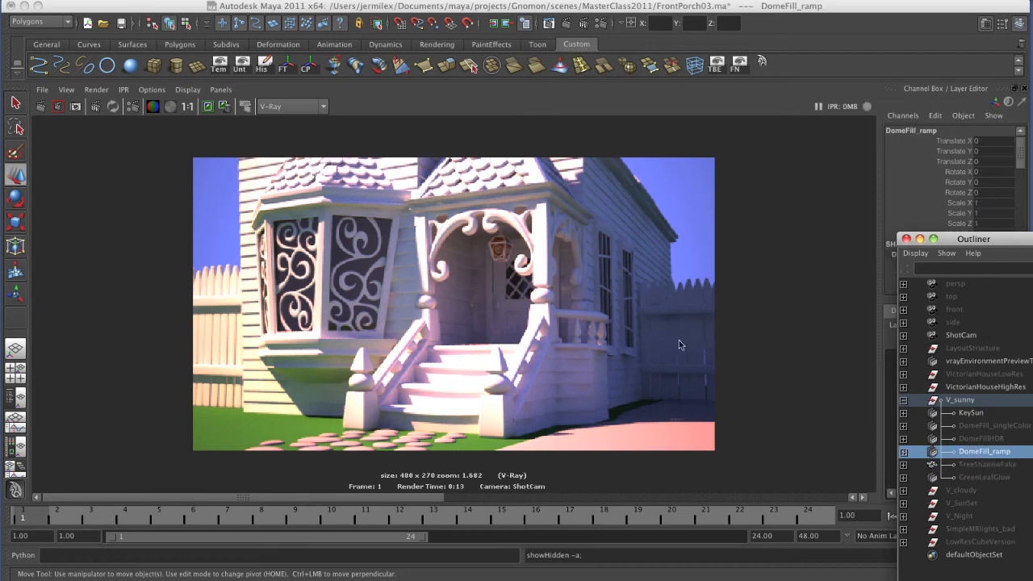
# Step: Graph the shading network of DomeFill_ramp and inspect the colour gradient of its ramp1 texture, closing the attributes when done
pyautogui.press('space')
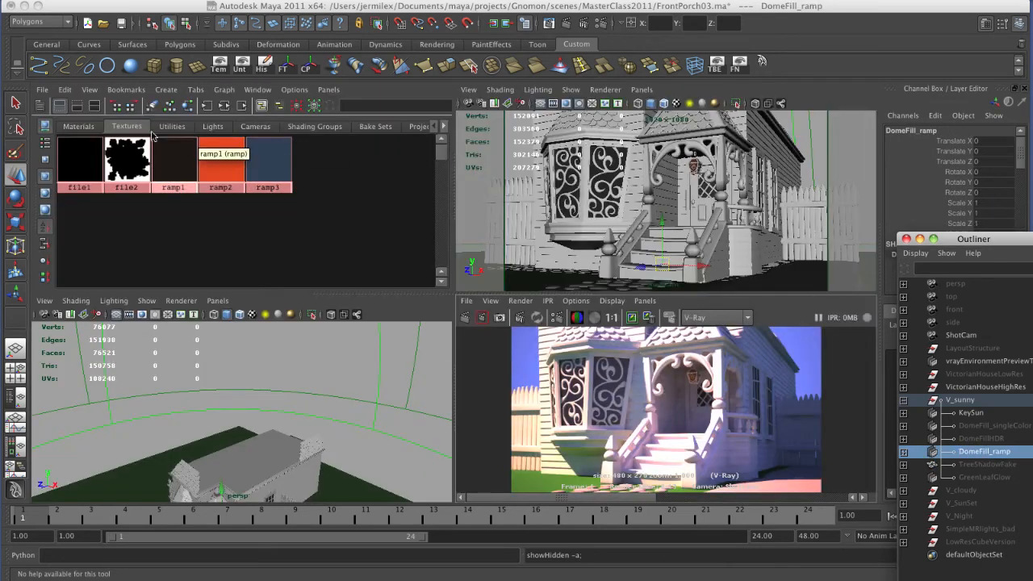
pyautogui.click(224, 106)
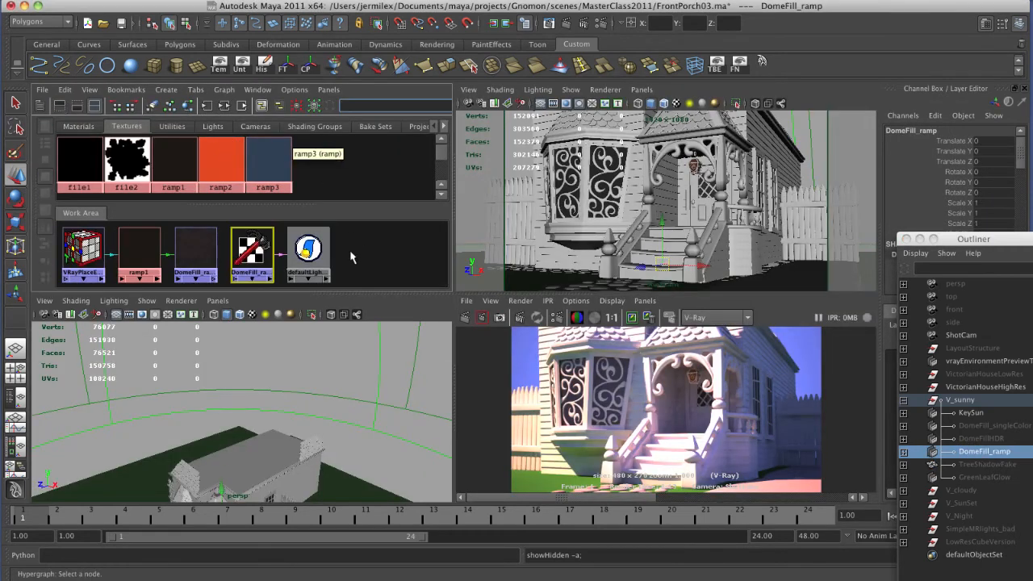
pyautogui.doubleClick(140, 260)
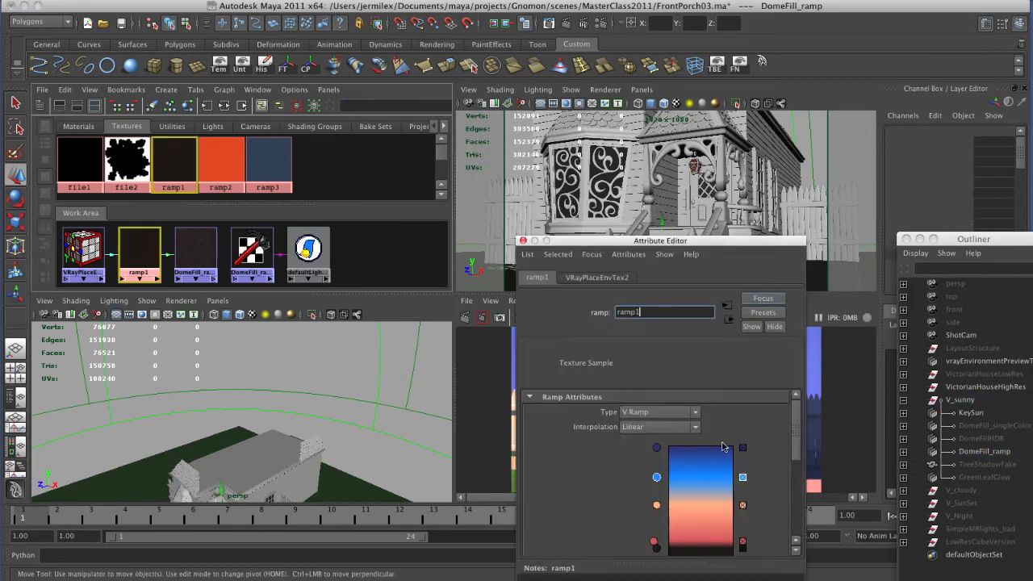
pyautogui.moveTo(694, 241); pyautogui.dragTo(429, 153)
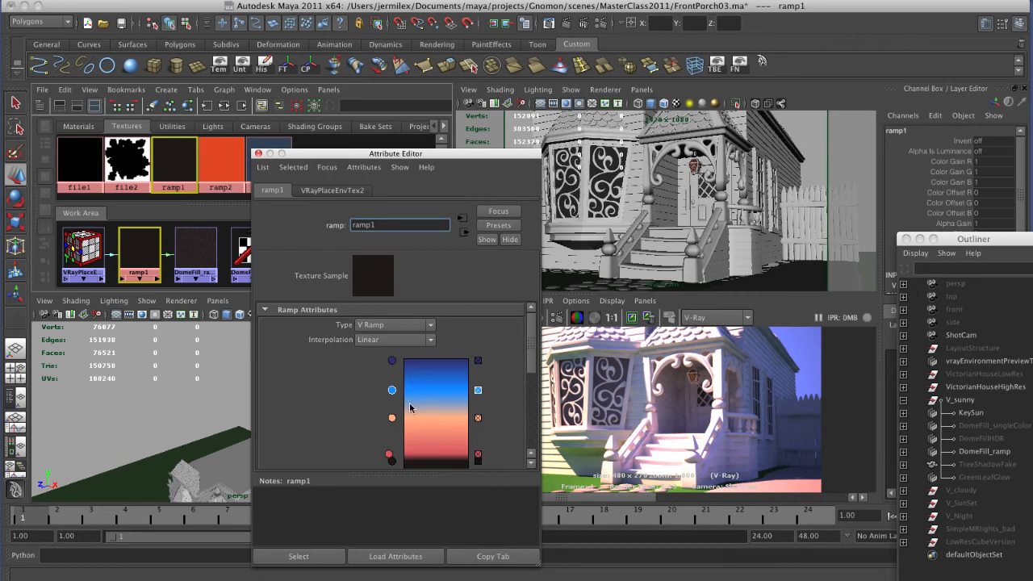
pyautogui.scroll(-2, 500, 436)
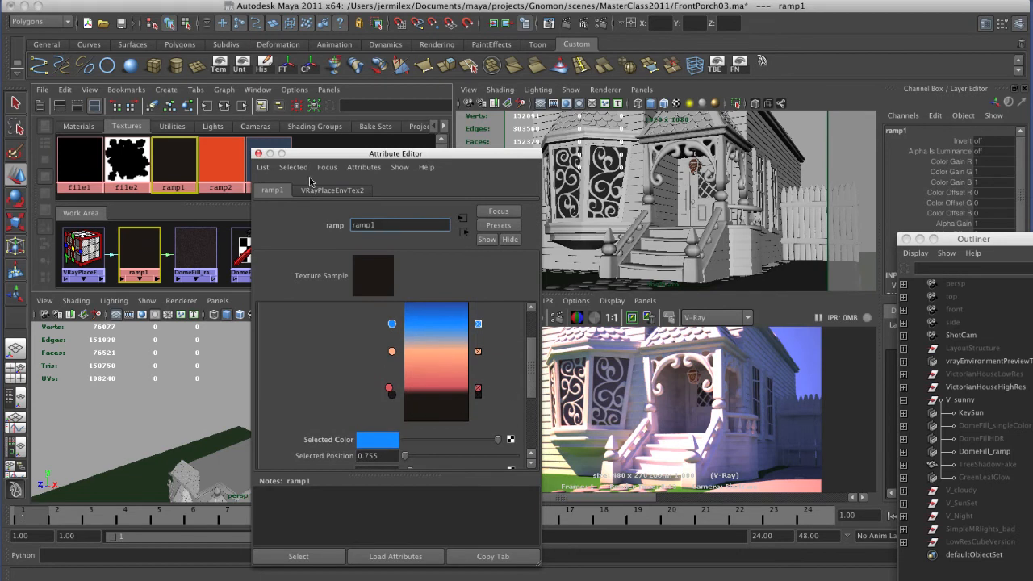
pyautogui.click(258, 155)
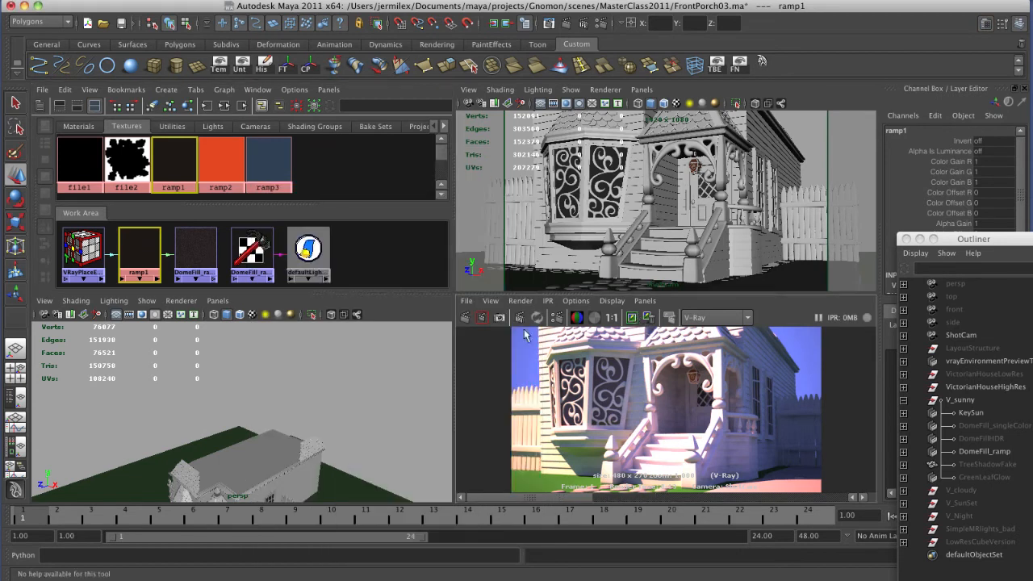
# Step: Render the porch with V-Ray using the DomeFill_ramp light and enlarge the resulting image
pyautogui.click(464, 319)
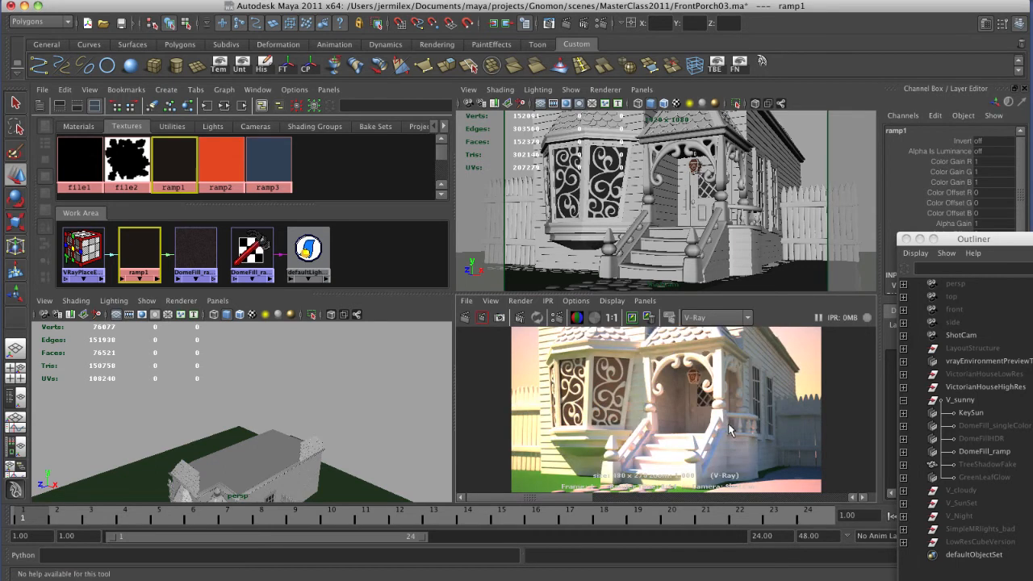
pyautogui.press('space')
pyautogui.keyDown('alt'); pyautogui.moveTo(389, 380); pyautogui.dragTo(709, 351, button='right'); pyautogui.keyUp('alt')
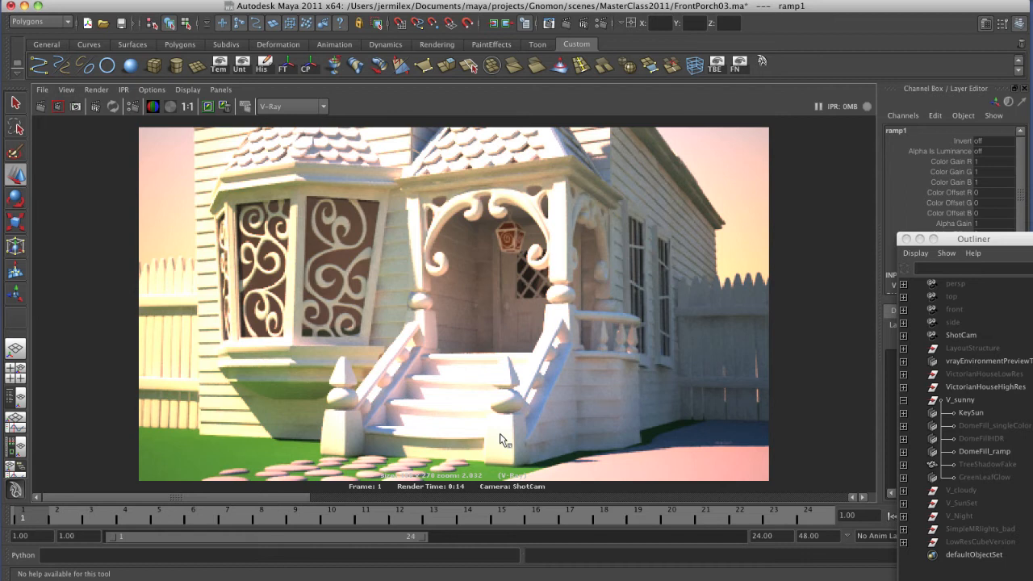
# Step: Show the TreeShadowFake plane in V_sunny and bring it into view above the house in the perspective view
pyautogui.click(984, 464)
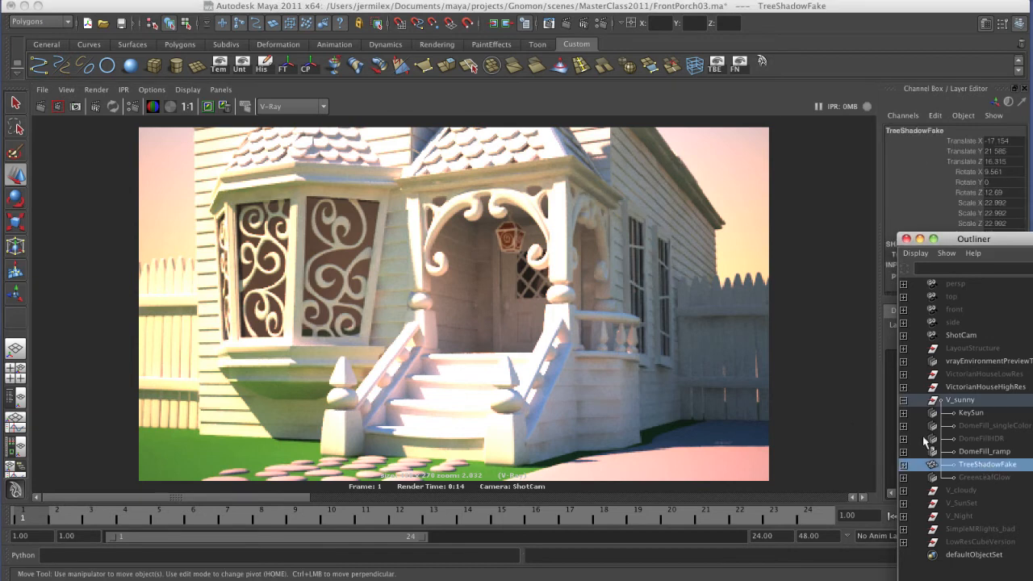
pyautogui.press('space')
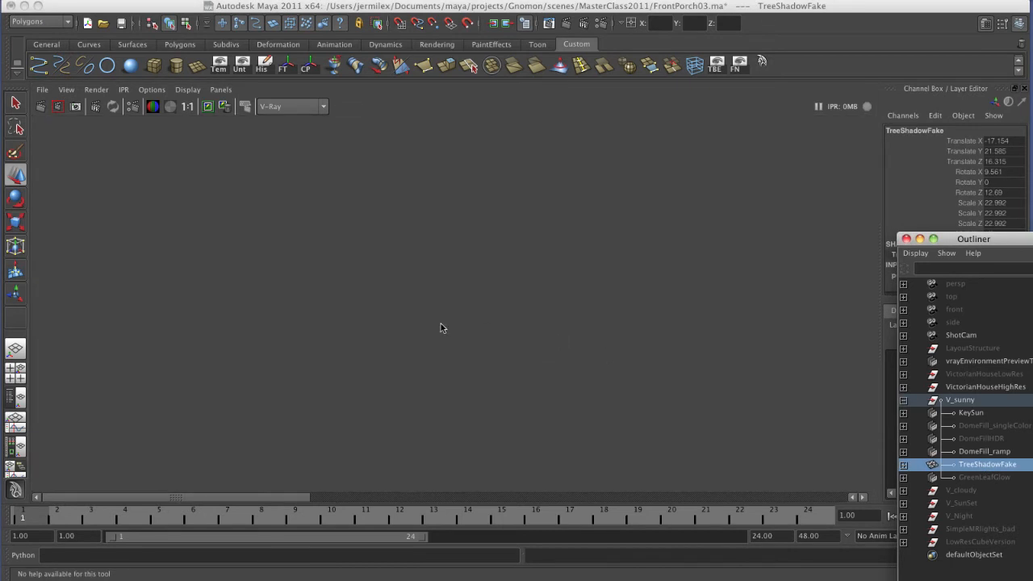
pyautogui.press('w')
pyautogui.keyDown('alt'); pyautogui.moveTo(350, 397); pyautogui.dragTo(326, 410); pyautogui.keyUp('alt')
pyautogui.keyDown('alt'); pyautogui.moveTo(327, 410); pyautogui.dragTo(377, 422, button='right'); pyautogui.keyUp('alt')
pyautogui.keyDown('alt'); pyautogui.moveTo(377, 422); pyautogui.dragTo(332, 436); pyautogui.keyUp('alt')
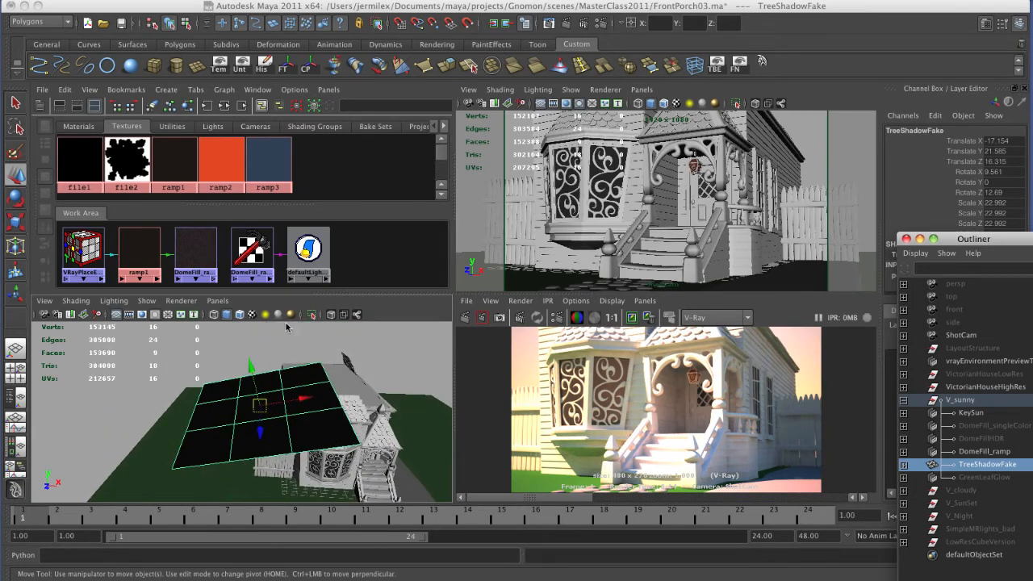
# Step: Select the file2 leaf-shaped texture and examine the TreeShadowFake plane up close in an enlarged perspective view
pyautogui.click(133, 169)
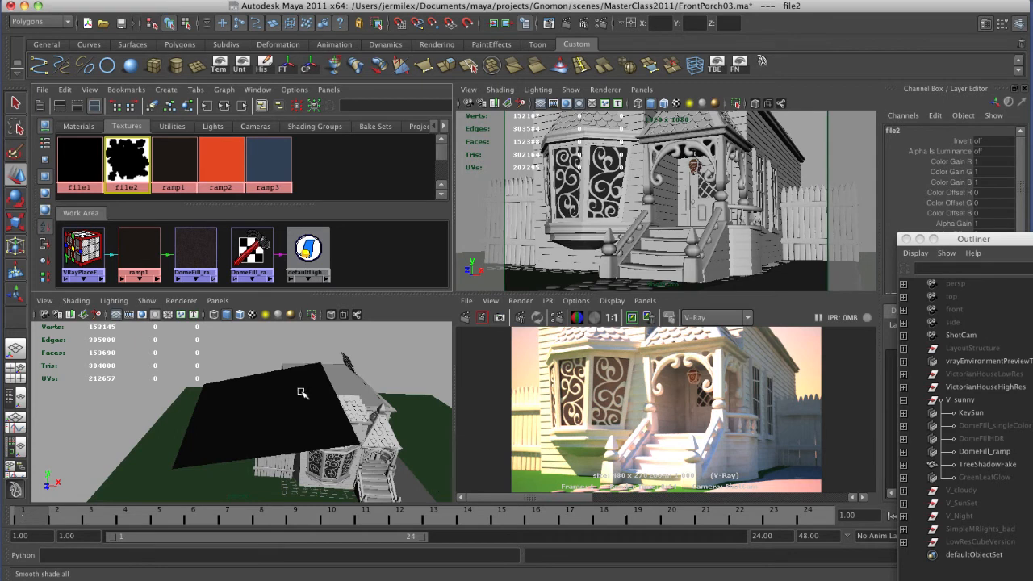
pyautogui.moveTo(342, 425)
pyautogui.keyDown('alt'); pyautogui.mouseDown()
pyautogui.moveTo(312, 423)
pyautogui.moveTo(324, 439)
pyautogui.moveTo(322, 430)
pyautogui.mouseUp(); pyautogui.keyUp('alt')
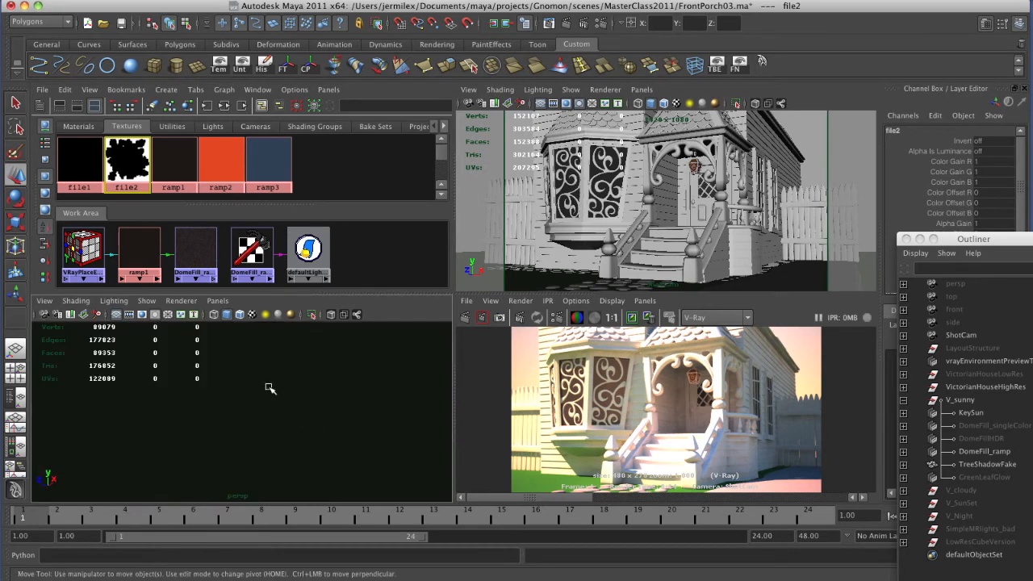
pyautogui.keyDown('alt'); pyautogui.moveTo(267, 392); pyautogui.dragTo(325, 406, button='right'); pyautogui.keyUp('alt')
pyautogui.keyDown('alt'); pyautogui.moveTo(326, 406); pyautogui.dragTo(316, 425, button='middle'); pyautogui.keyUp('alt')
pyautogui.press('space')
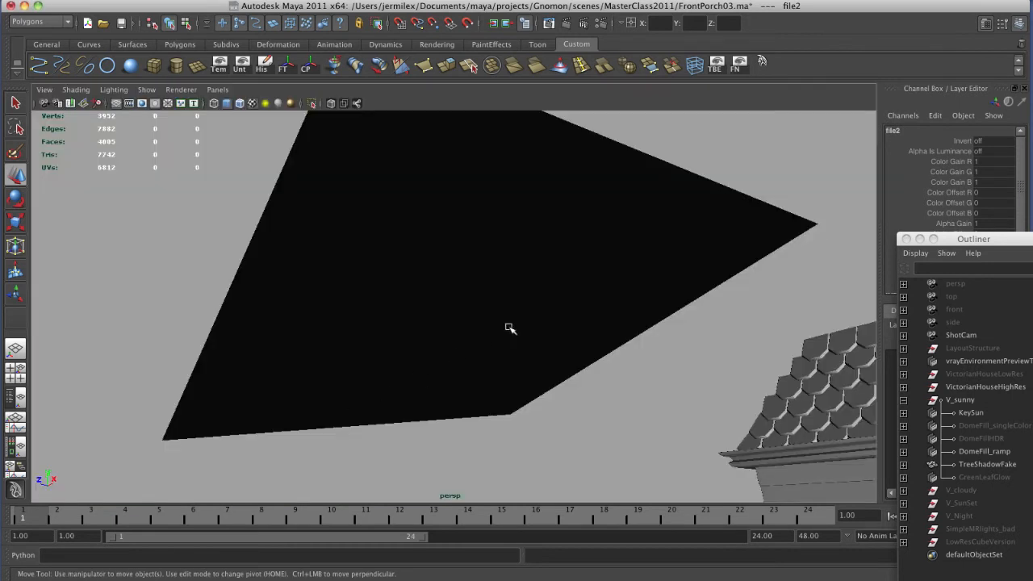
pyautogui.moveTo(542, 341)
pyautogui.keyDown('alt'); pyautogui.mouseDown()
pyautogui.moveTo(517, 357)
pyautogui.moveTo(544, 346)
pyautogui.mouseUp(); pyautogui.keyUp('alt')
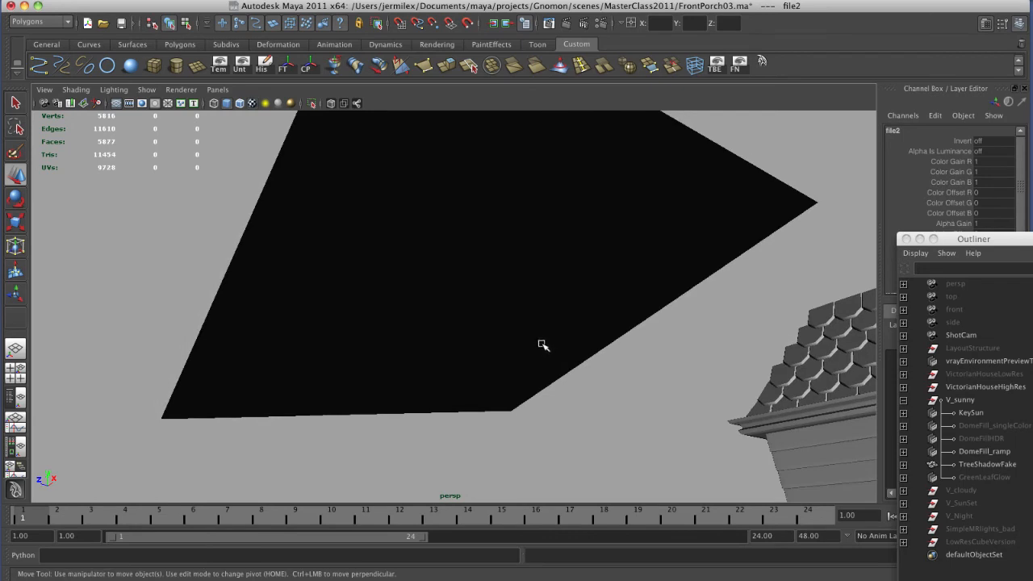
# Step: Graph the shading network of the TreeShadowFake plane and select the file2 texture feeding its lambert3 material
pyautogui.keyDown('alt'); pyautogui.moveTo(541, 376); pyautogui.dragTo(584, 404); pyautogui.keyUp('alt')
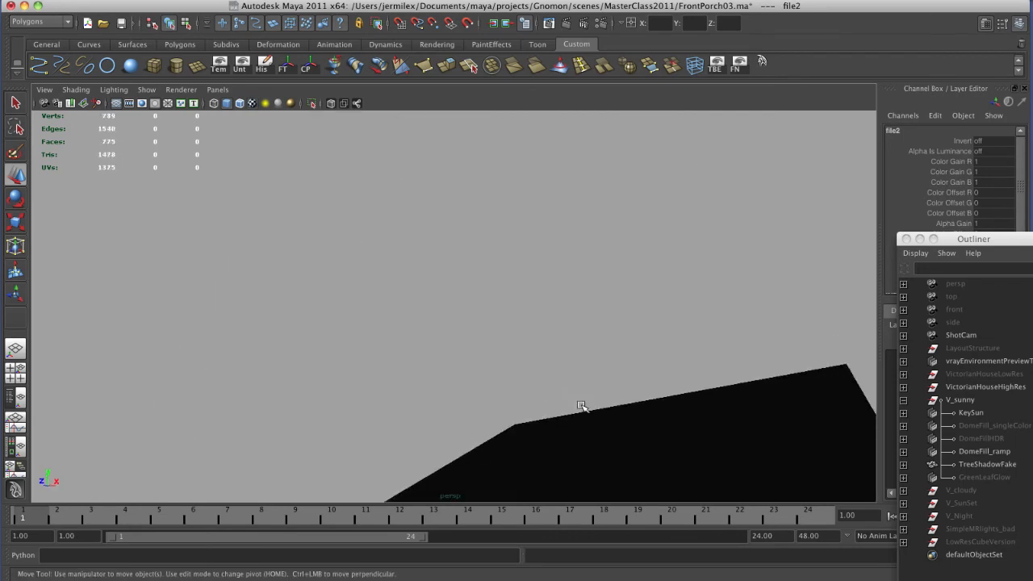
pyautogui.click(585, 406)
pyautogui.press('space')
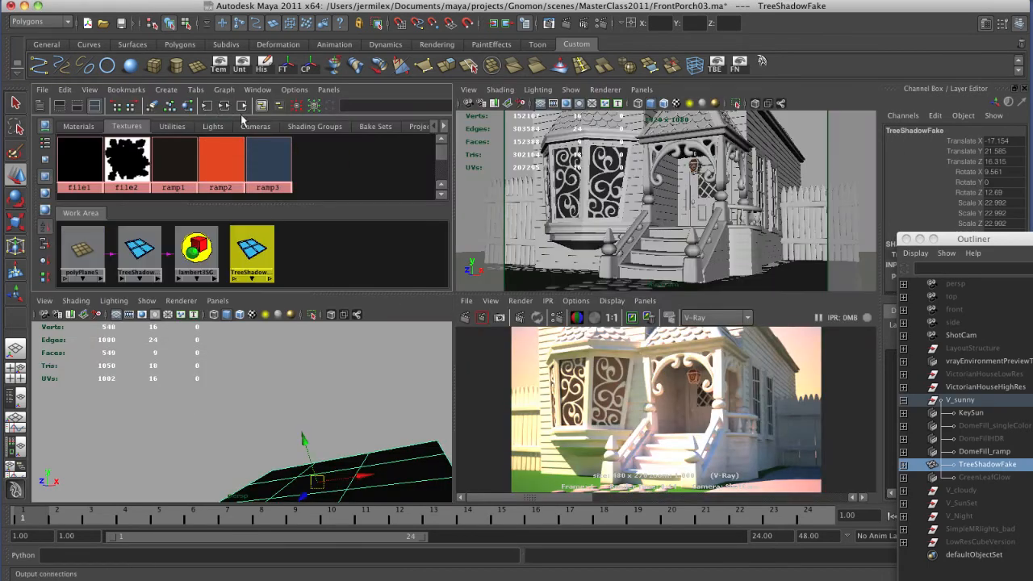
pyautogui.click(188, 106)
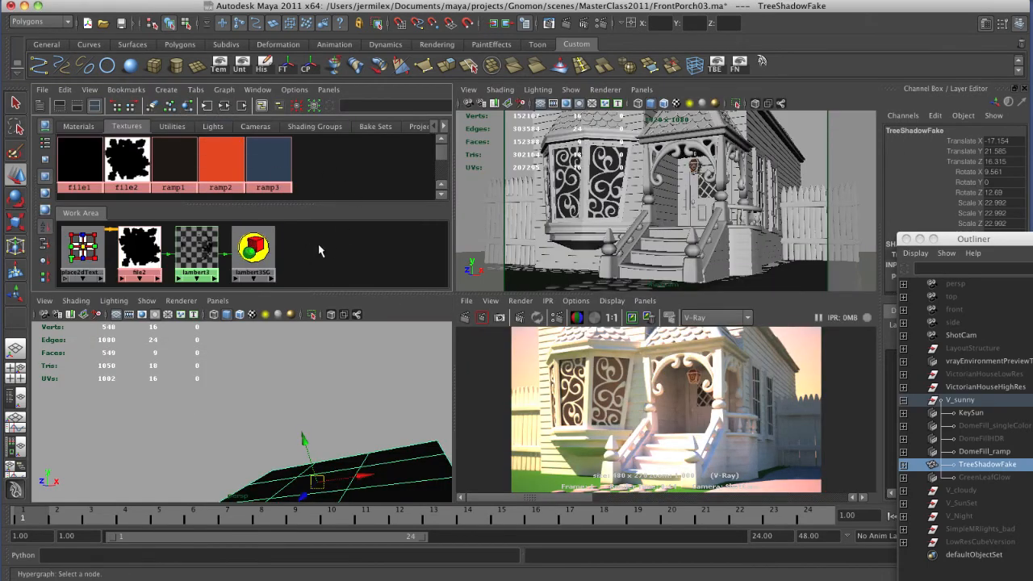
pyautogui.keyDown('alt'); pyautogui.moveTo(296, 248); pyautogui.dragTo(364, 249, button='middle'); pyautogui.keyUp('alt')
pyautogui.click(206, 246)
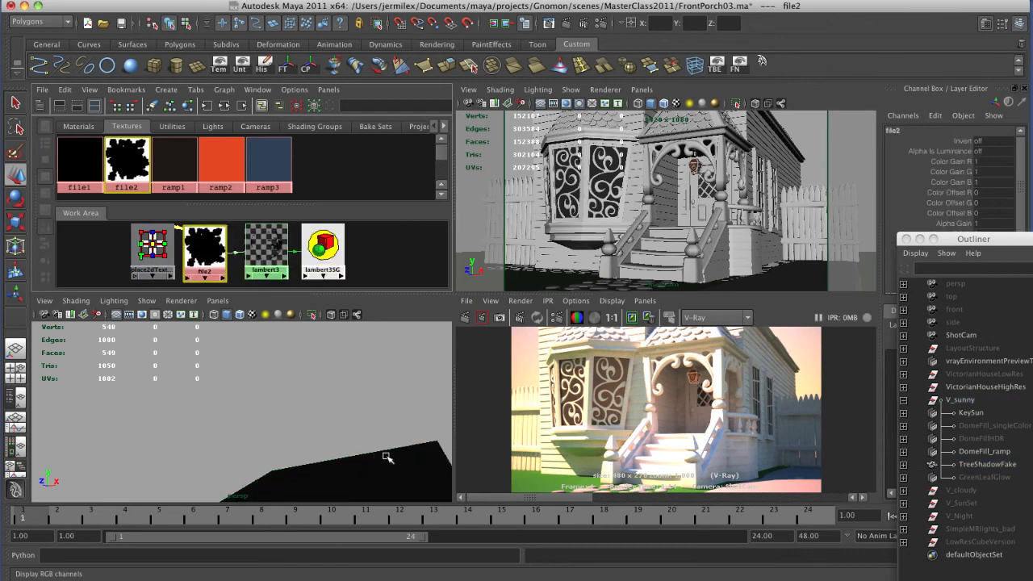
# Step: Frame the TreeShadowFake plane above the house roof in the perspective view and select it
pyautogui.keyDown('alt'); pyautogui.moveTo(383, 395); pyautogui.dragTo(359, 371, button='middle'); pyautogui.keyUp('alt')
pyautogui.keyDown('alt'); pyautogui.moveTo(358, 371); pyautogui.dragTo(344, 387); pyautogui.keyUp('alt')
pyautogui.click(286, 358)
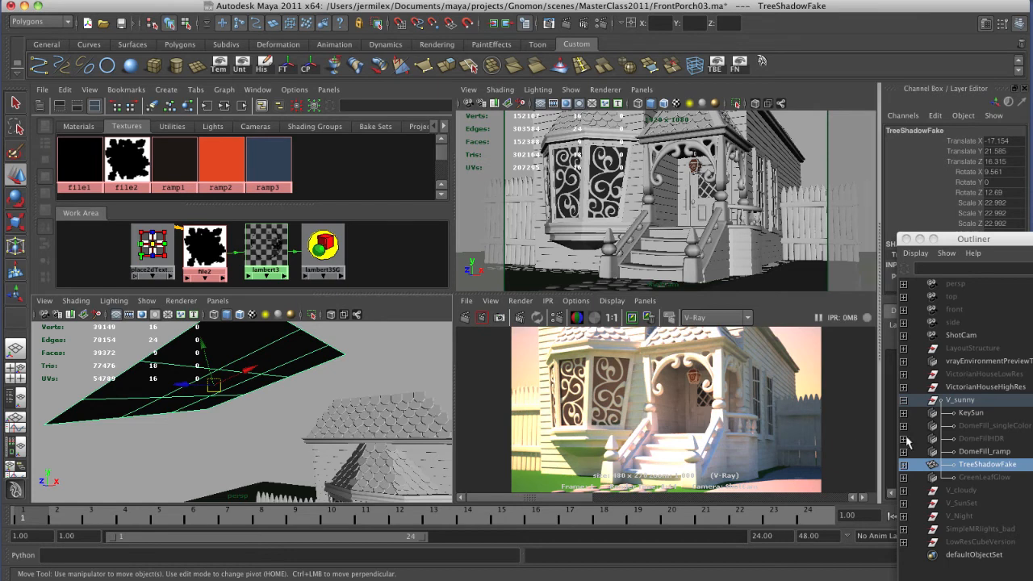
pyautogui.click(984, 467)
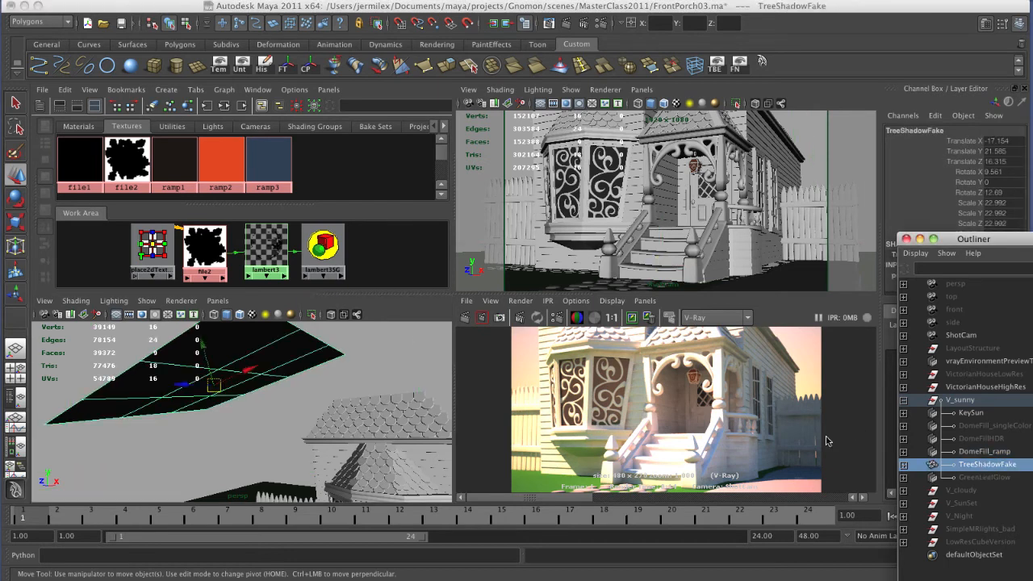
# Step: Keep the current image, render the porch with TreeShadowFake in V-Ray, and compare the enlarged result with the kept image
pyautogui.click(634, 320)
pyautogui.click(466, 317)
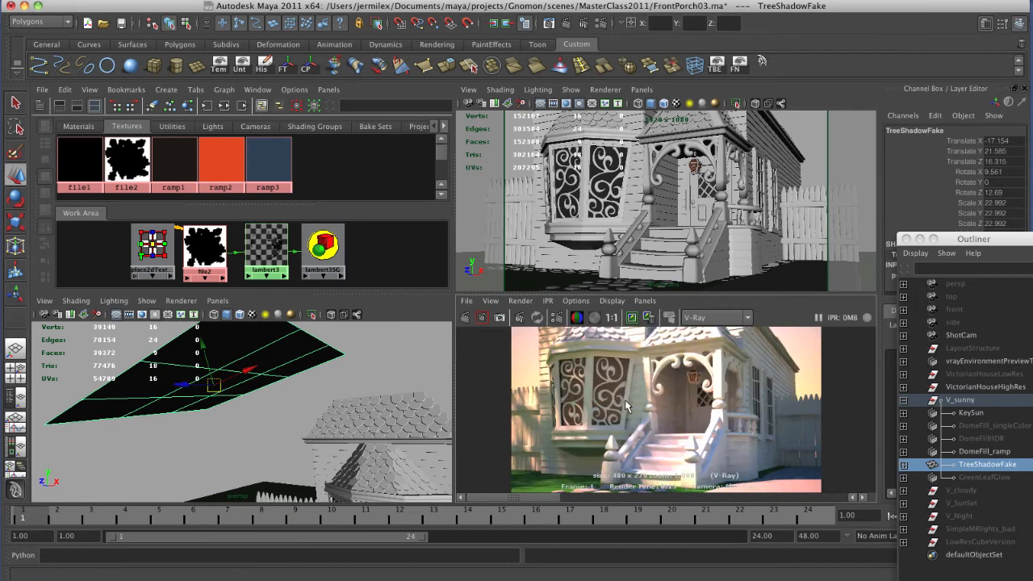
pyautogui.press('space')
pyautogui.keyDown('alt'); pyautogui.moveTo(358, 385); pyautogui.dragTo(743, 412, button='right'); pyautogui.keyUp('alt')
pyautogui.moveTo(216, 498)
pyautogui.mouseDown()
pyautogui.moveTo(383, 497)
pyautogui.moveTo(231, 511)
pyautogui.moveTo(379, 509)
pyautogui.moveTo(233, 504)
pyautogui.mouseUp()
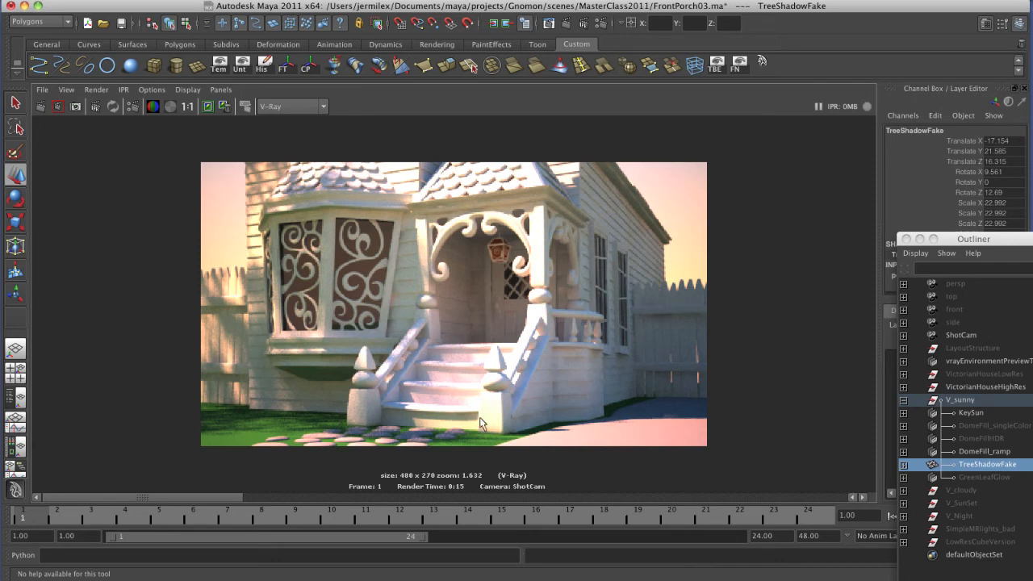
# Step: Show the hidden GreenLeafGlow light in the V_sunny group and return to the four-view layout
pyautogui.click(975, 478)
pyautogui.hotkey('shift', 'h')
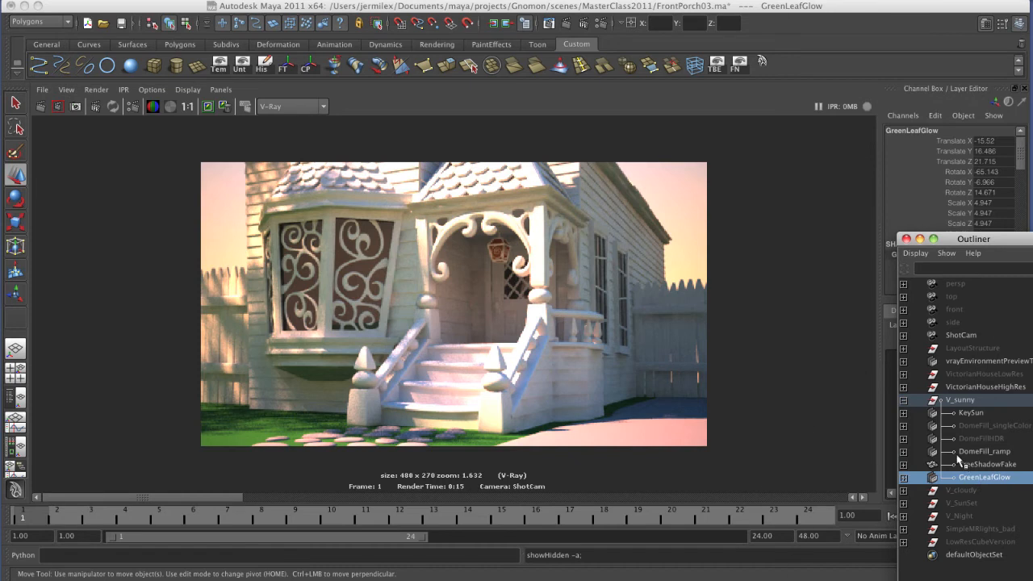
pyautogui.click(744, 317)
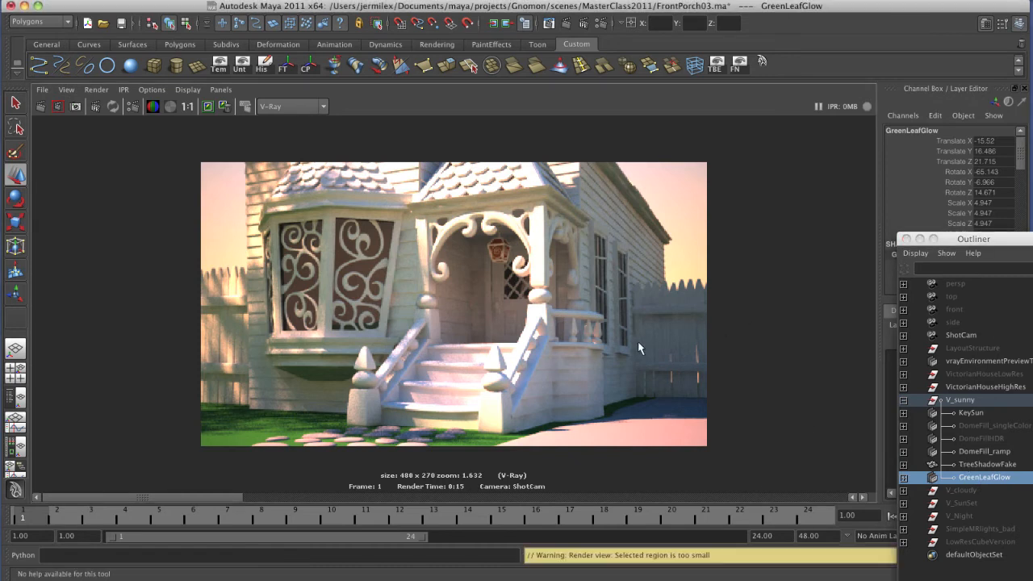
pyautogui.press('space')
# Step: Look up V-Ray Rect Light among the available light types and examine GreenLeafGlow's placement beneath the tree shadow plane
pyautogui.click(180, 1)
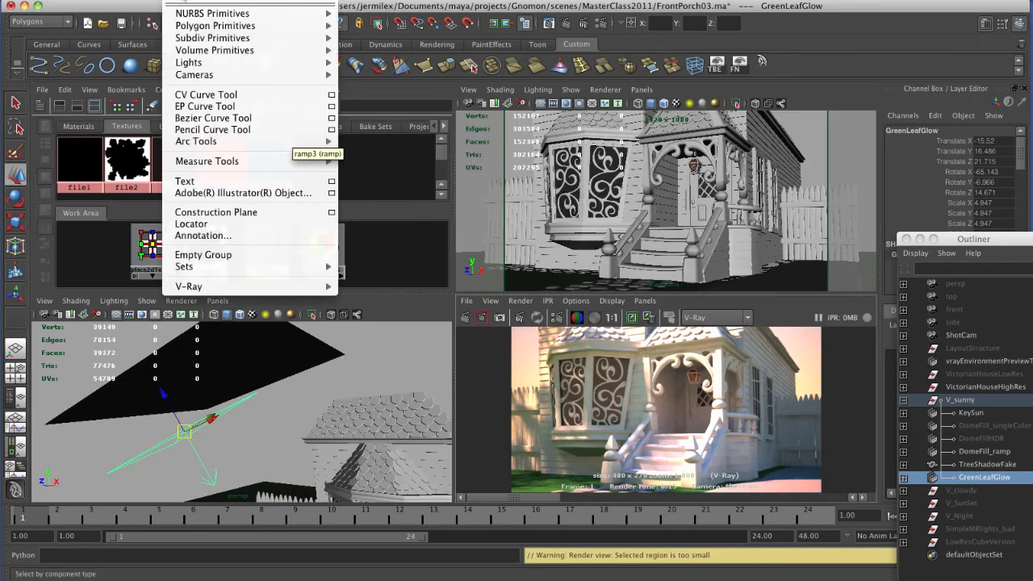
pyautogui.moveTo(247, 65)
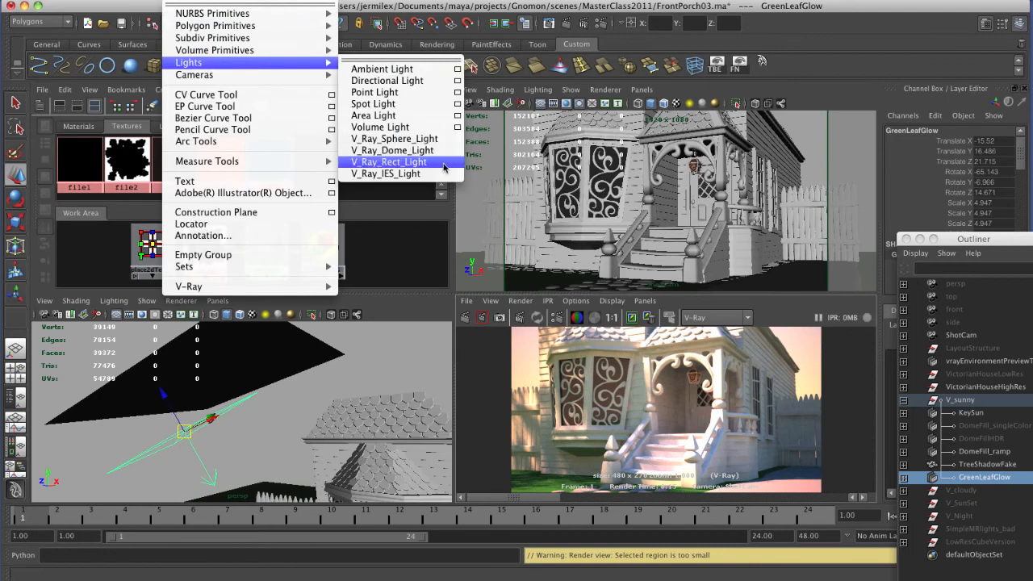
pyautogui.click(424, 347)
pyautogui.keyDown('alt'); pyautogui.moveTo(292, 455); pyautogui.dragTo(355, 376, button='middle'); pyautogui.keyUp('alt')
pyautogui.keyDown('alt'); pyautogui.moveTo(355, 376); pyautogui.dragTo(276, 420); pyautogui.keyUp('alt')
pyautogui.press('w')
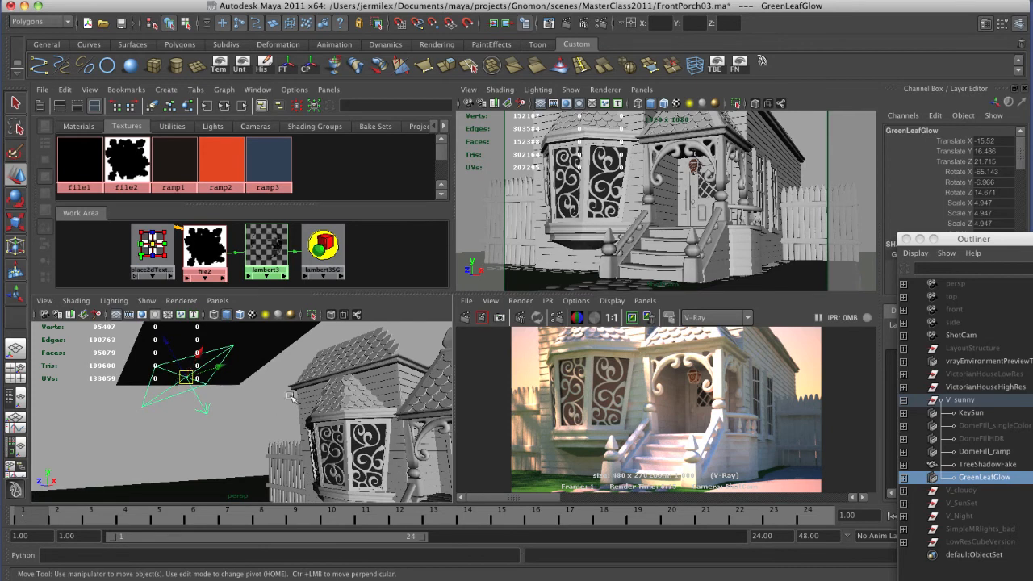
# Step: Keep the current image, render the porch with GreenLeafGlow in V-Ray, and enlarge the resulting image
pyautogui.click(632, 318)
pyautogui.click(466, 317)
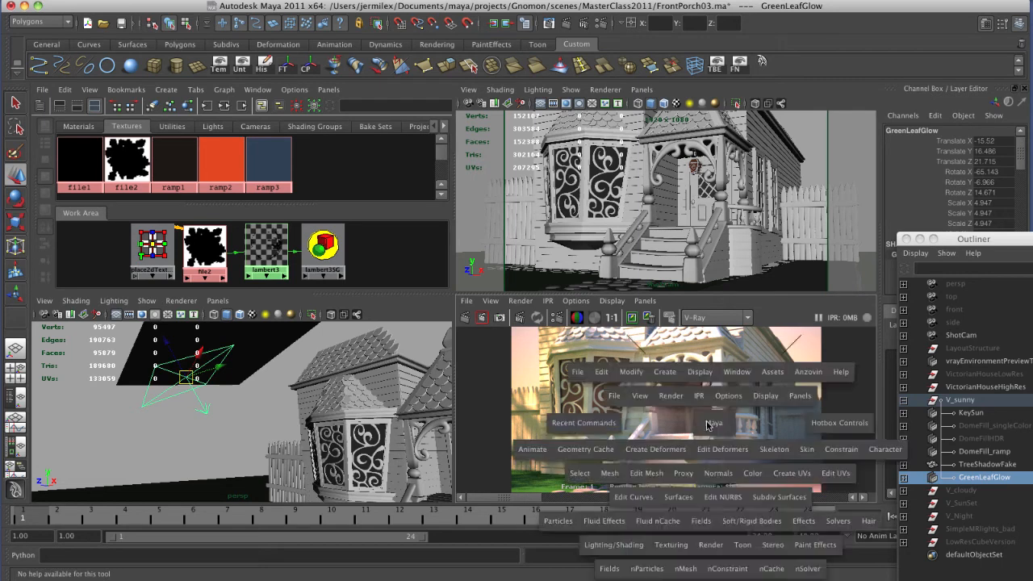
pyautogui.press('space')
pyautogui.keyDown('alt'); pyautogui.moveTo(430, 352); pyautogui.dragTo(786, 433, button='right'); pyautogui.keyUp('alt')
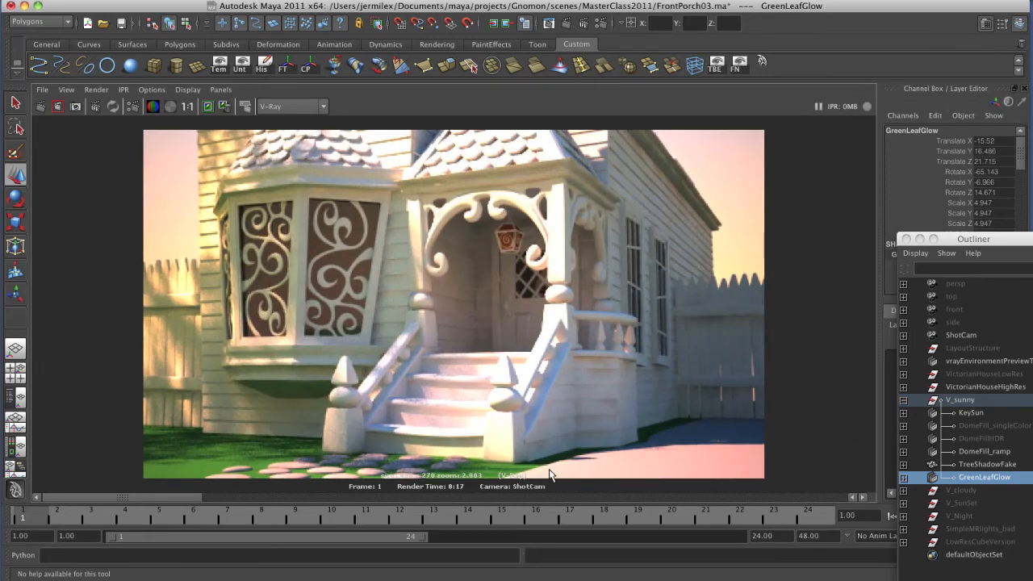
# Step: Collapse and hide the V_sunny group, and show the V_SunSet group with its lights listed
pyautogui.click(904, 400)
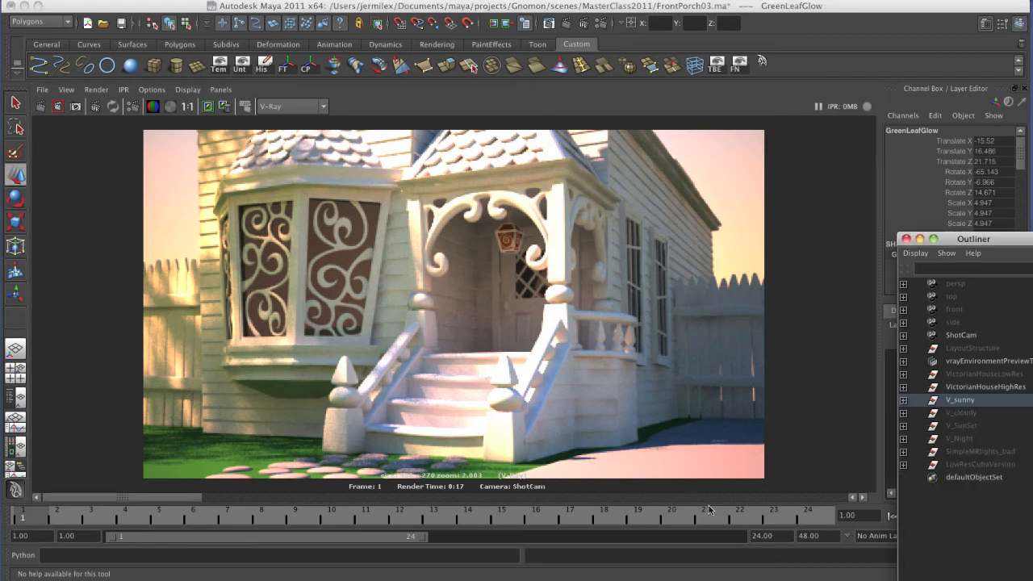
pyautogui.click(961, 401)
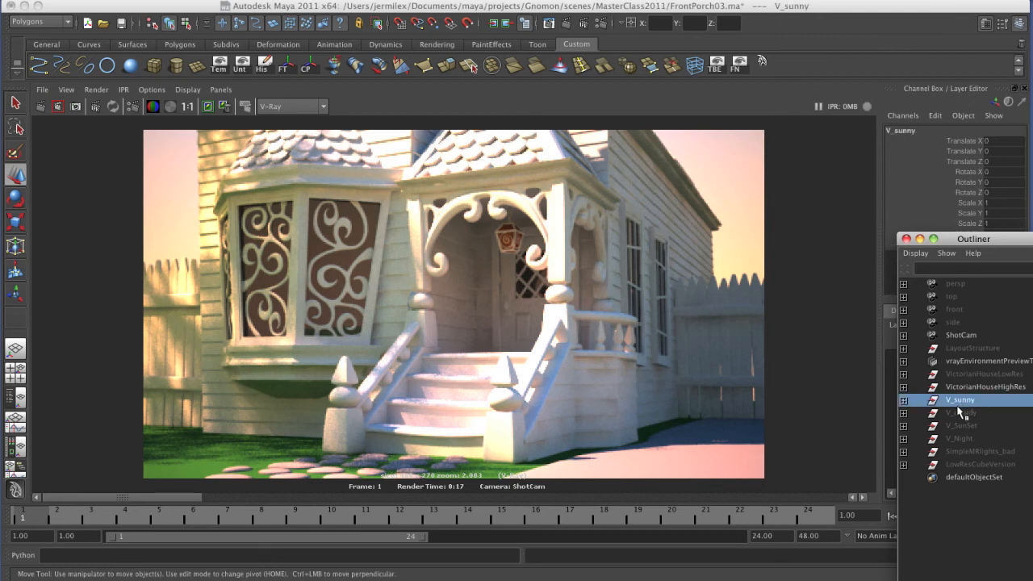
pyautogui.keyDown('ctrl'); pyautogui.click(957, 406); pyautogui.keyUp('ctrl')
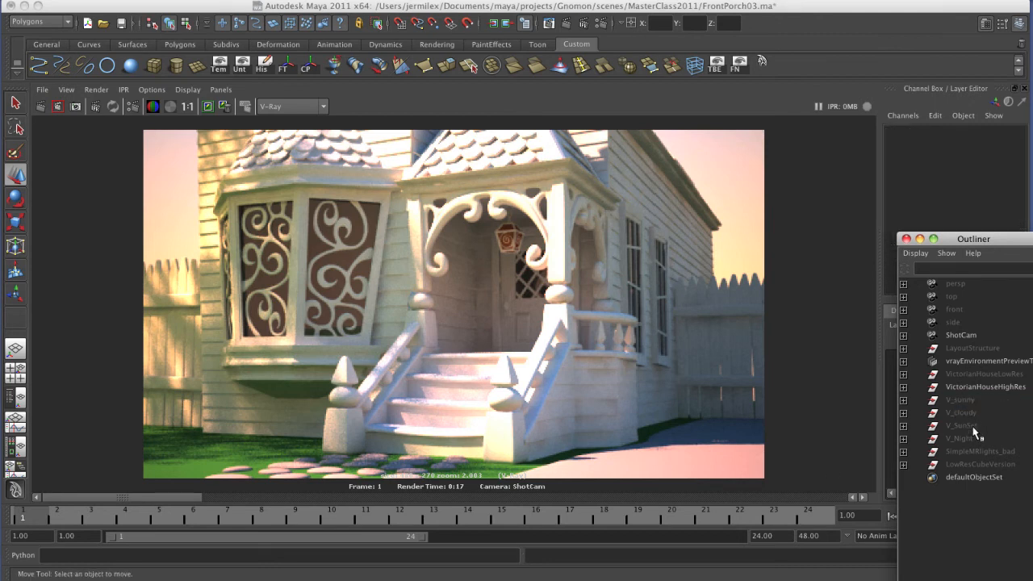
pyautogui.click(962, 426)
pyautogui.hotkey('shift', 'h')
pyautogui.click(904, 426)
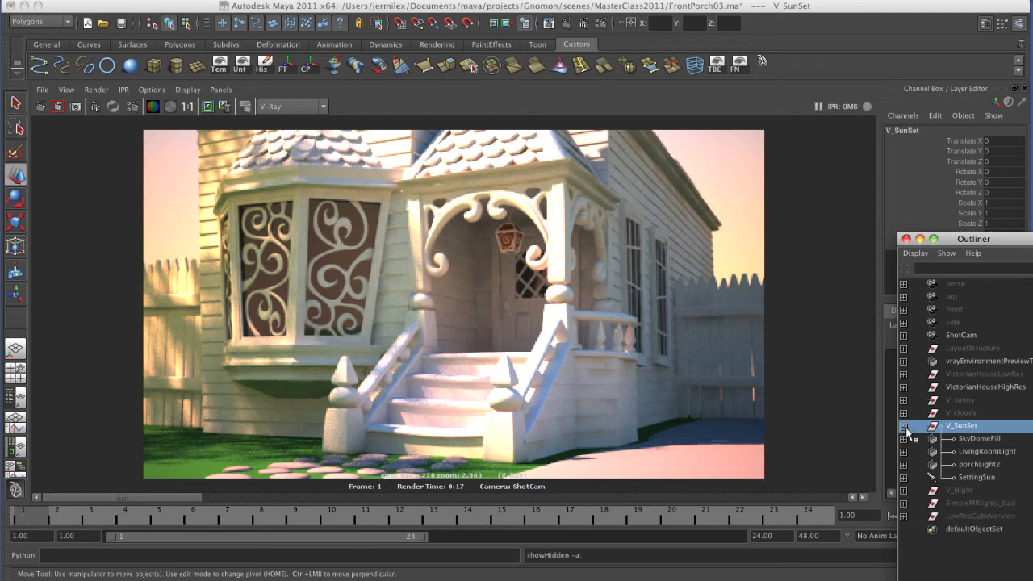
# Step: Select SkyDomeFill and LivingRoomLight in turn, and examine LivingRoomLight's placement behind the bay window in wireframe
pyautogui.click(978, 440)
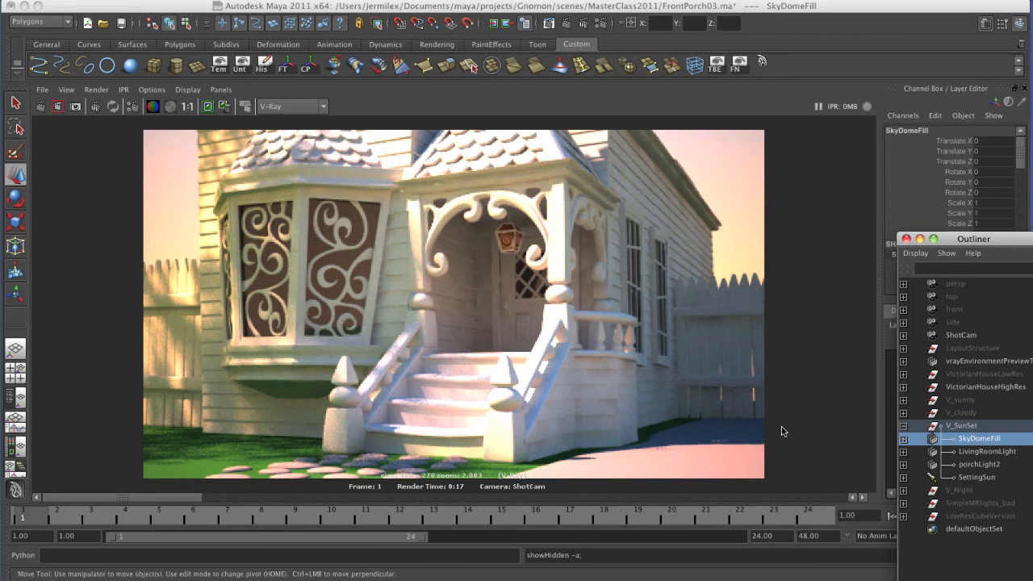
pyautogui.click(982, 453)
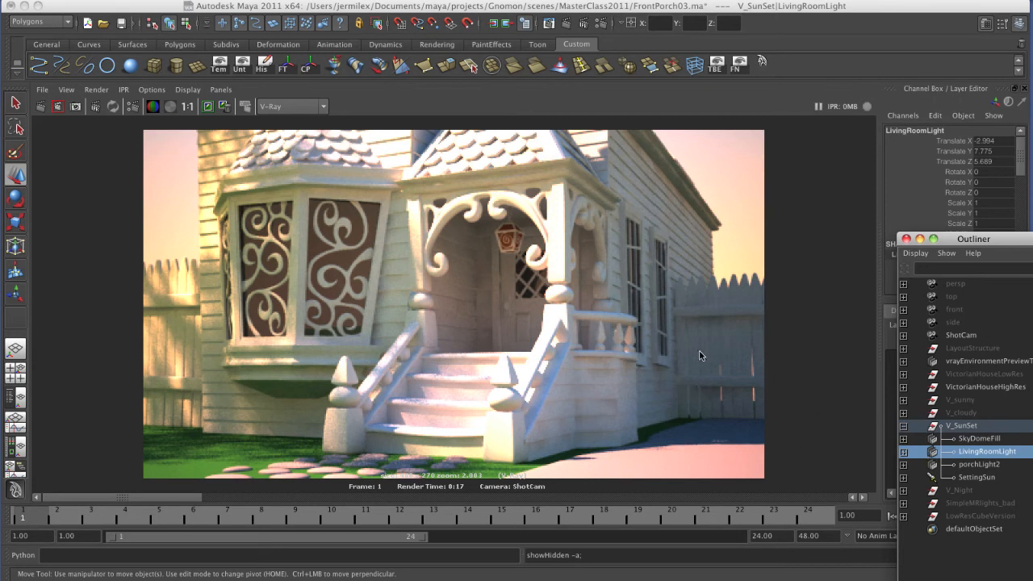
pyautogui.press('space')
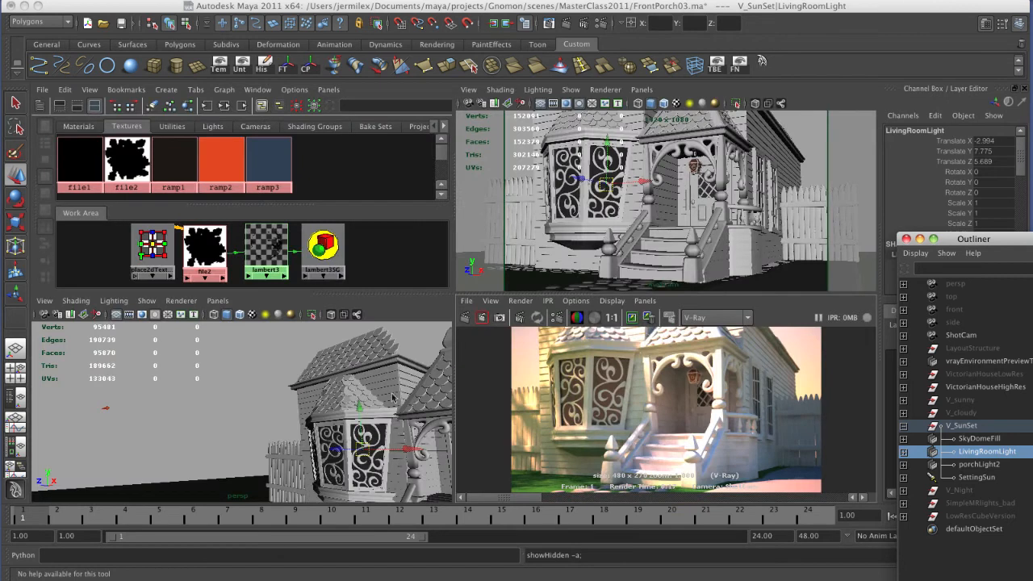
pyautogui.keyDown('alt'); pyautogui.moveTo(403, 395); pyautogui.dragTo(321, 454, button='right'); pyautogui.keyUp('alt')
pyautogui.keyDown('alt'); pyautogui.moveTo(321, 453); pyautogui.dragTo(421, 412); pyautogui.keyUp('alt')
pyautogui.click(283, 391)
pyautogui.keyDown('alt'); pyautogui.moveTo(427, 412); pyautogui.dragTo(341, 406, button='middle'); pyautogui.keyUp('alt')
pyautogui.press('4')
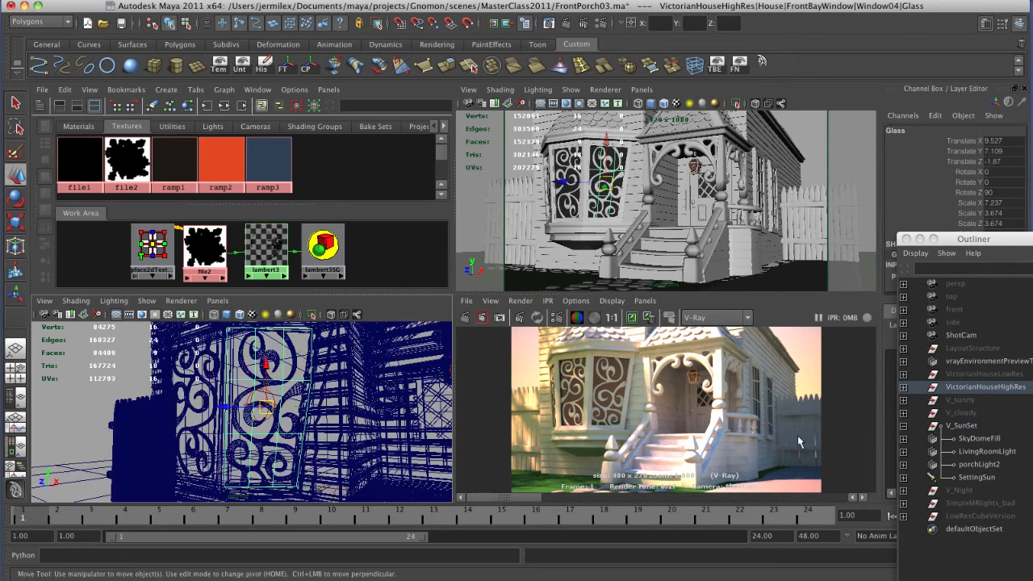
pyautogui.click(980, 452)
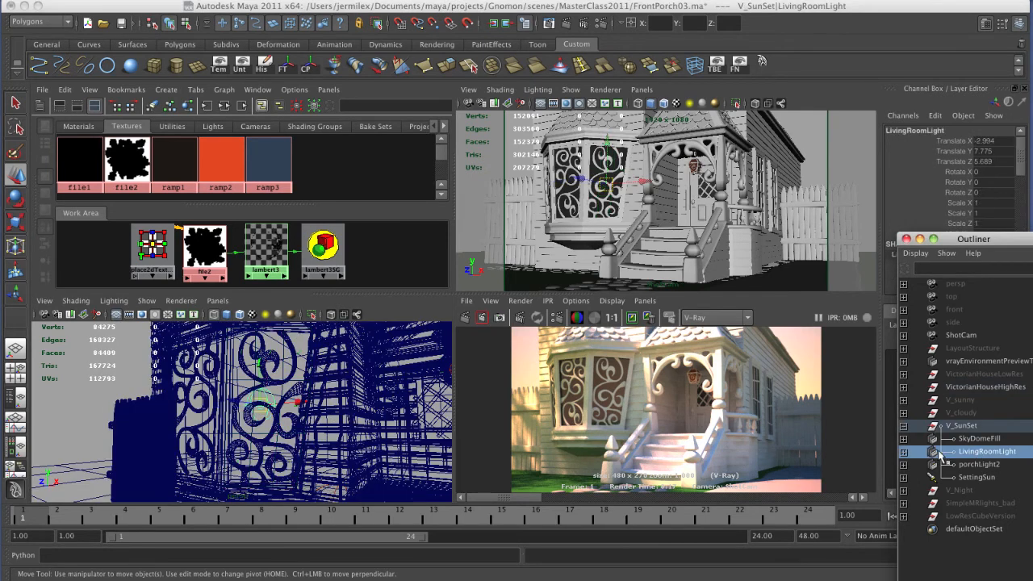
# Step: Select porchLight2 and examine its placement inside the porch lantern up close in the perspective view
pyautogui.click(980, 465)
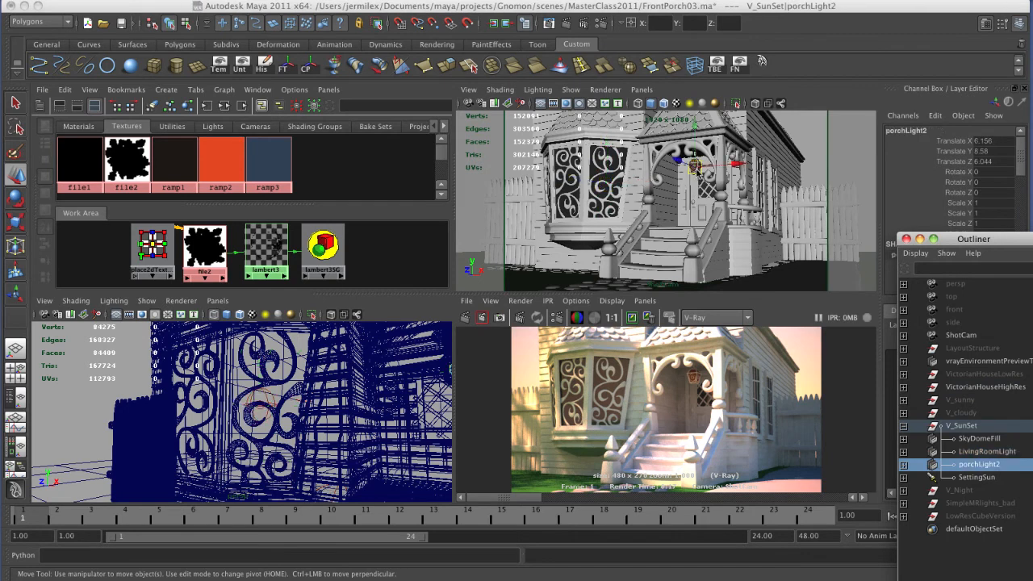
pyautogui.keyDown('alt'); pyautogui.moveTo(421, 405); pyautogui.dragTo(362, 419); pyautogui.keyUp('alt')
pyautogui.keyDown('alt'); pyautogui.moveTo(362, 421); pyautogui.dragTo(350, 419, button='middle'); pyautogui.keyUp('alt')
pyautogui.keyDown('alt'); pyautogui.moveTo(275, 427); pyautogui.dragTo(395, 395, button='right'); pyautogui.keyUp('alt')
pyautogui.keyDown('alt'); pyautogui.moveTo(439, 355); pyautogui.dragTo(384, 414, button='middle'); pyautogui.keyUp('alt')
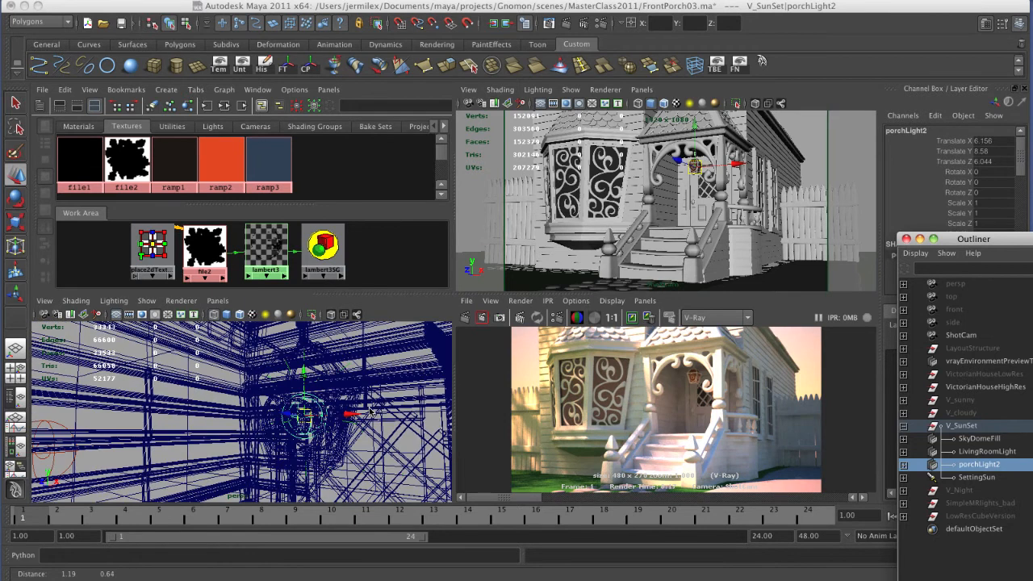
# Step: Hide LivingRoomLight, porchLight2 and SettingSun so only SkyDomeFill stays active in V_SunSet
pyautogui.click(975, 476)
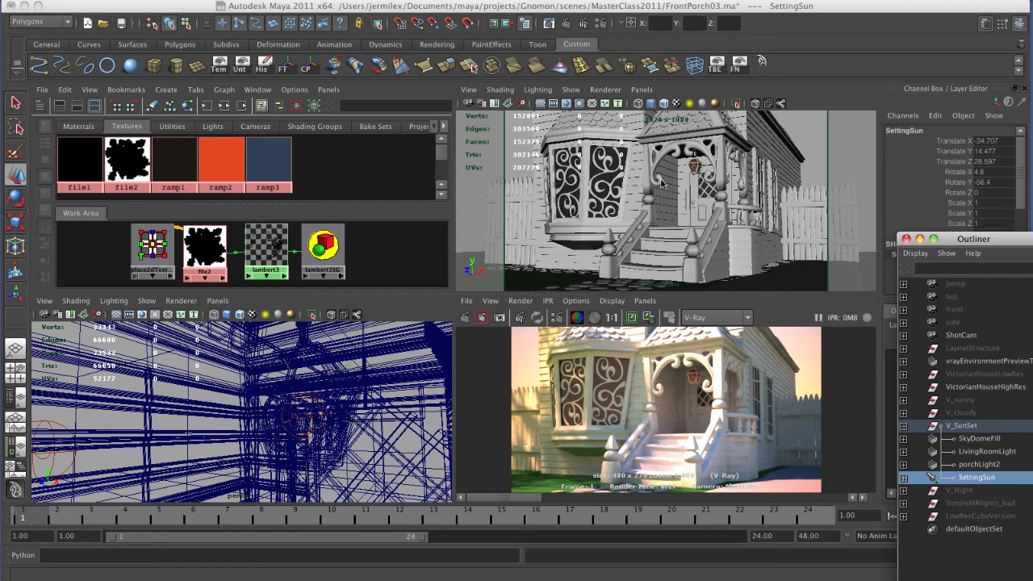
pyautogui.keyDown('shift'); pyautogui.click(981, 453); pyautogui.keyUp('shift')
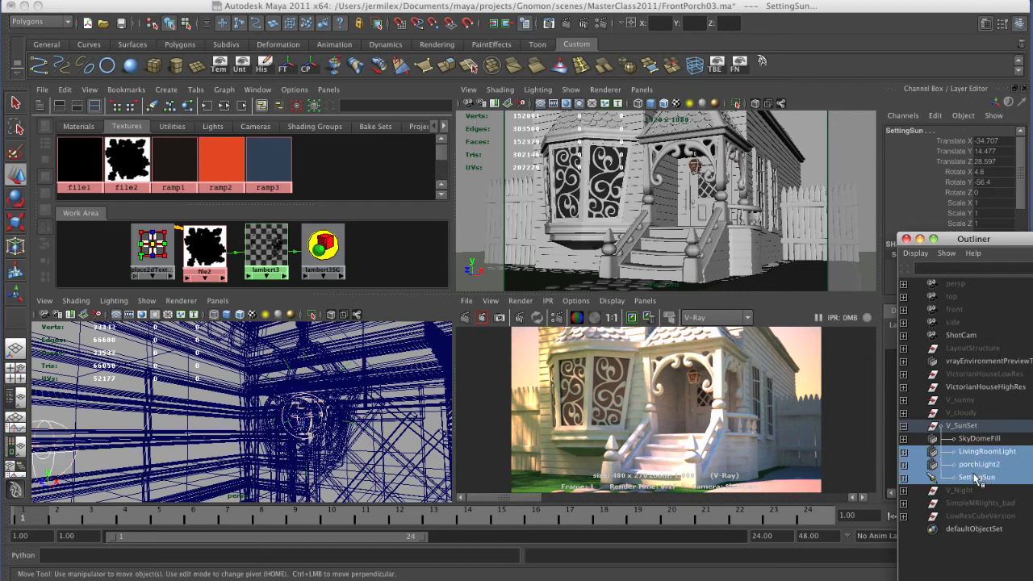
pyautogui.hotkey('ctrl', 'h')
# Step: Keep the current image, render the porch with only SkyDomeFill in V-Ray, and enlarge the resulting image
pyautogui.click(631, 316)
pyautogui.click(466, 318)
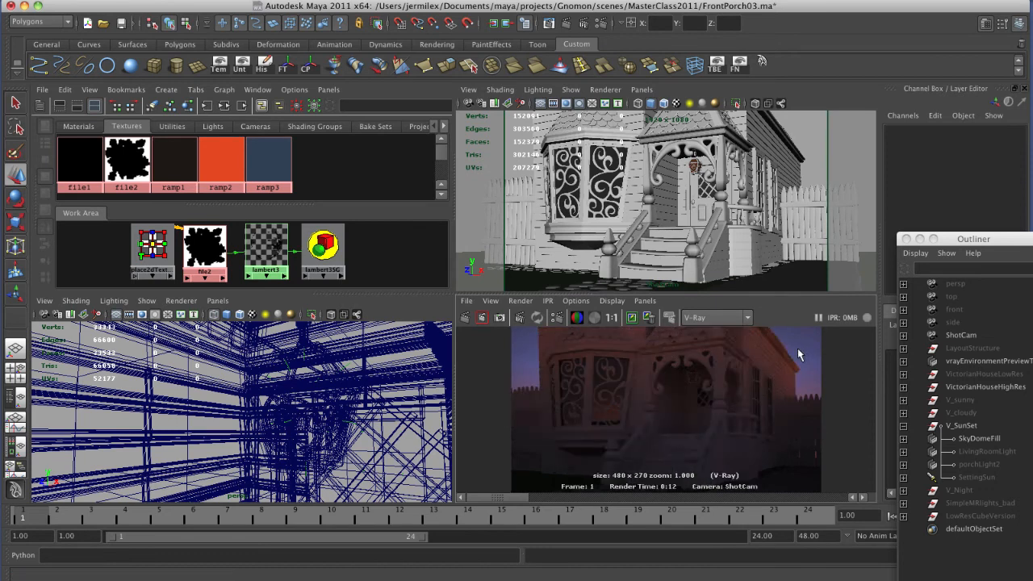
pyautogui.press('space')
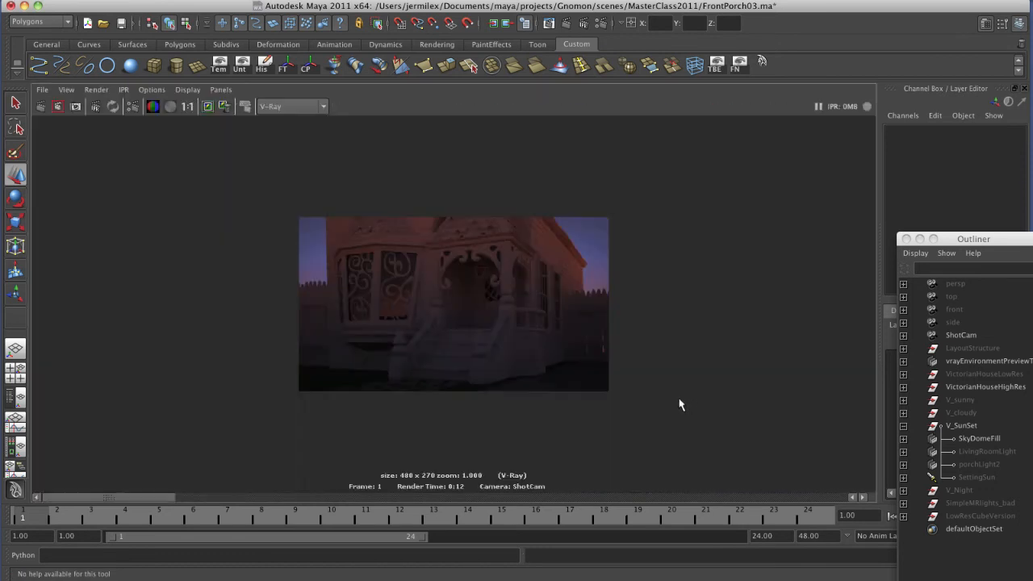
pyautogui.keyDown('alt'); pyautogui.moveTo(399, 387); pyautogui.dragTo(774, 408, button='right'); pyautogui.keyUp('alt')
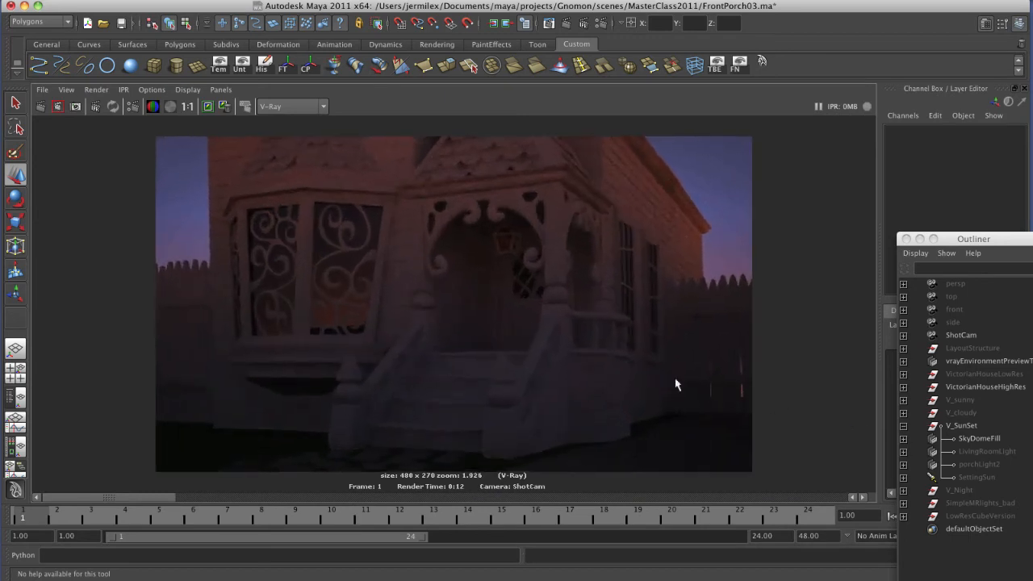
# Step: Show the SettingSun light in the V_SunSet group and return to the four-view layout
pyautogui.click(976, 478)
pyautogui.click(619, 364)
pyautogui.hotkey('shift', 'h')
pyautogui.press('space')
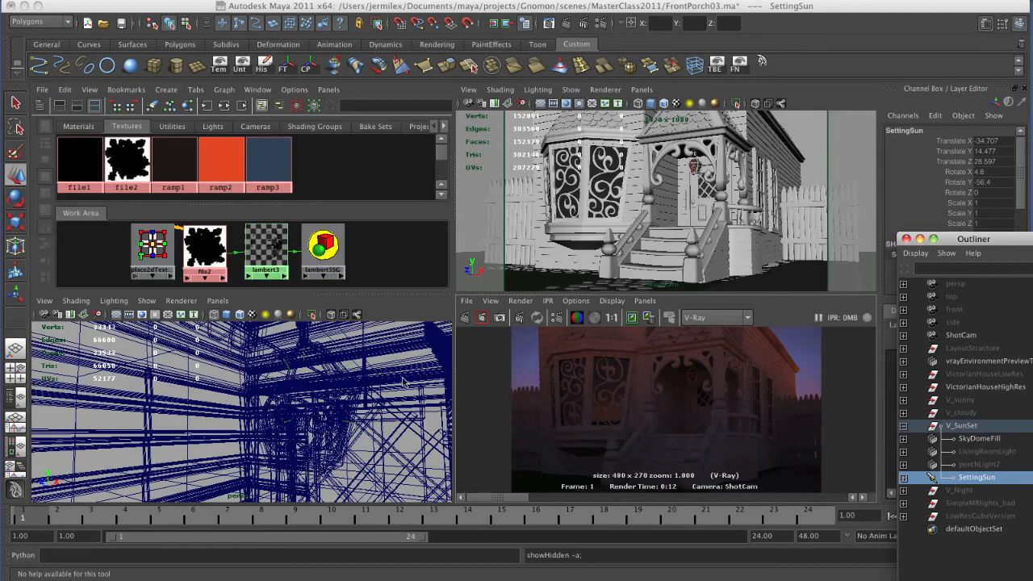
# Step: Zoom out to the whole house in the perspective view and look through the selected SettingSun light
pyautogui.keyDown('alt'); pyautogui.moveTo(378, 425); pyautogui.dragTo(152, 414, button='right'); pyautogui.keyUp('alt')
pyautogui.keyDown('alt'); pyautogui.moveTo(152, 415); pyautogui.dragTo(323, 458); pyautogui.keyUp('alt')
pyautogui.keyDown('alt'); pyautogui.moveTo(323, 459); pyautogui.dragTo(349, 468, button='right'); pyautogui.keyUp('alt')
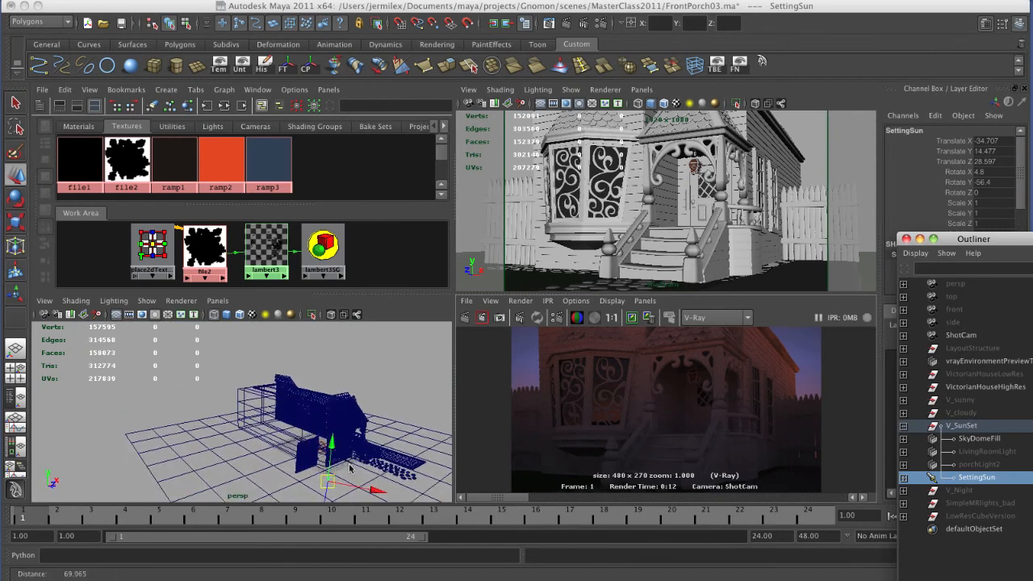
pyautogui.click(217, 300)
pyautogui.click(277, 359)
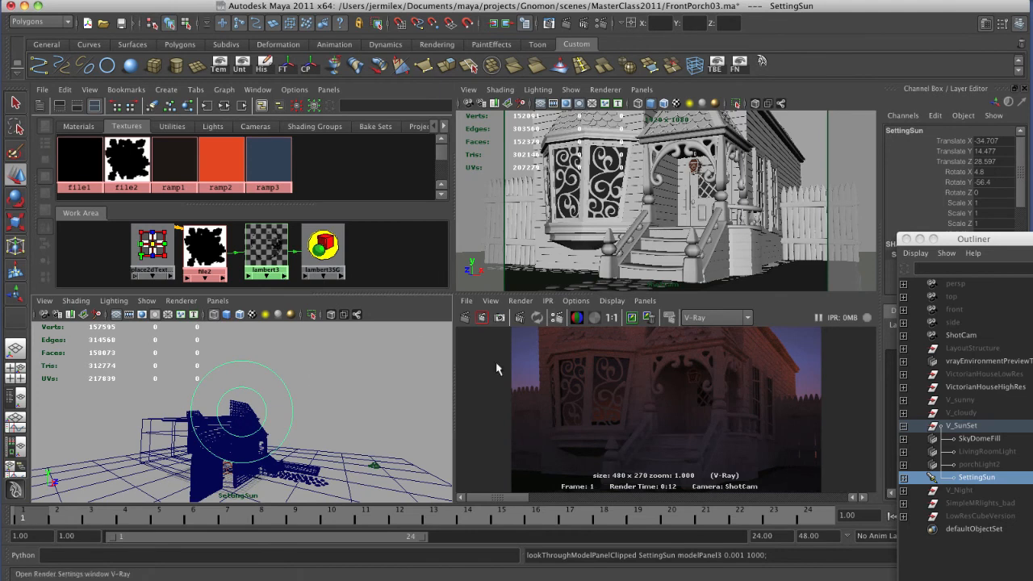
# Step: Render the porch with SettingSun and SkyDomeFill in V-Ray
pyautogui.click(467, 317)
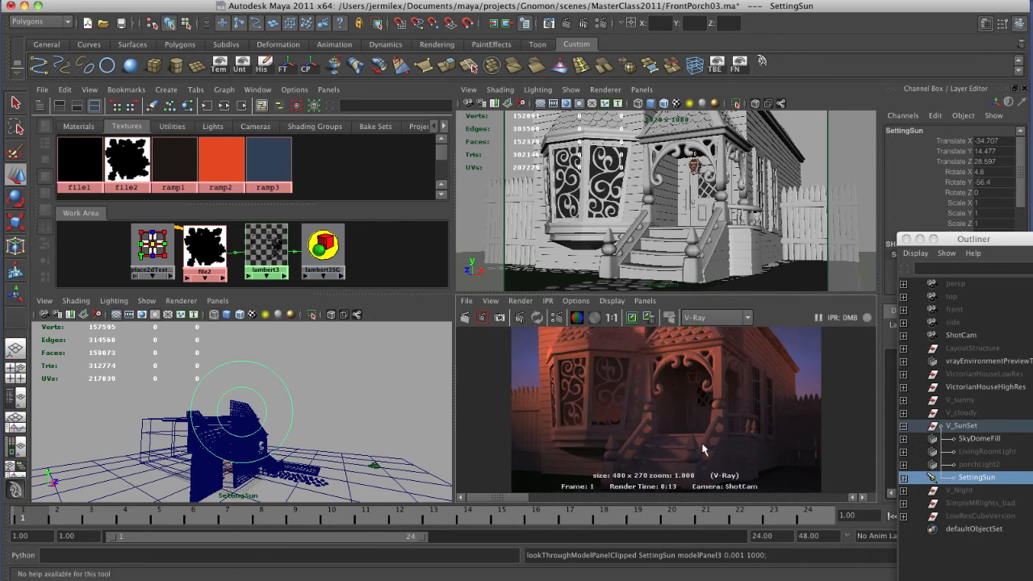
# Step: Maximize the render view and enlarge the sunset porch image to inspect it
pyautogui.press('space')
pyautogui.scroll(3, 546, 406)
pyautogui.scroll(1, 778, 399)
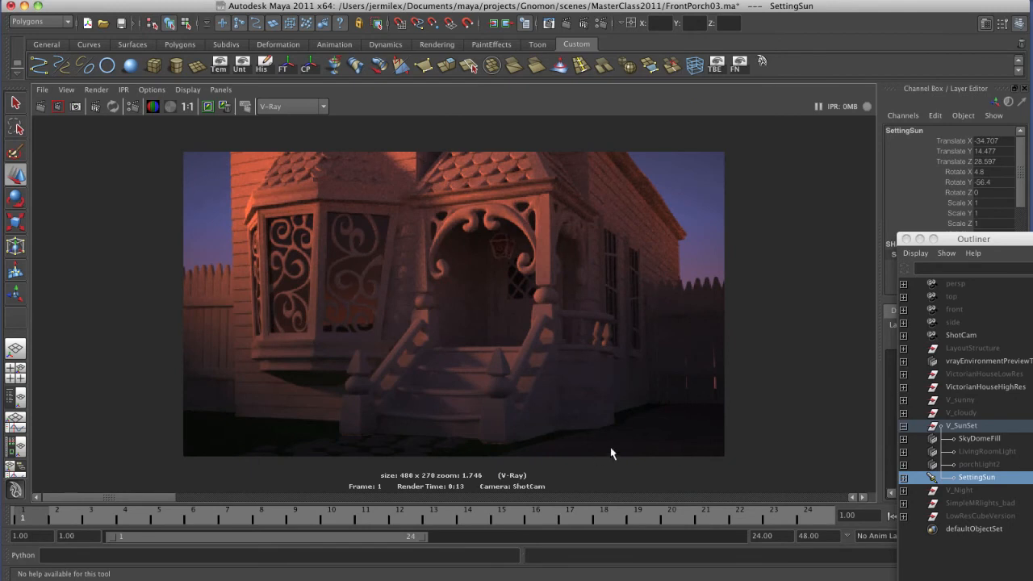
# Step: Show LivingRoomLight and porchLight2 in the V_SunSet group and render the porch with them in V-Ray
pyautogui.moveTo(986, 452); pyautogui.dragTo(976, 464)
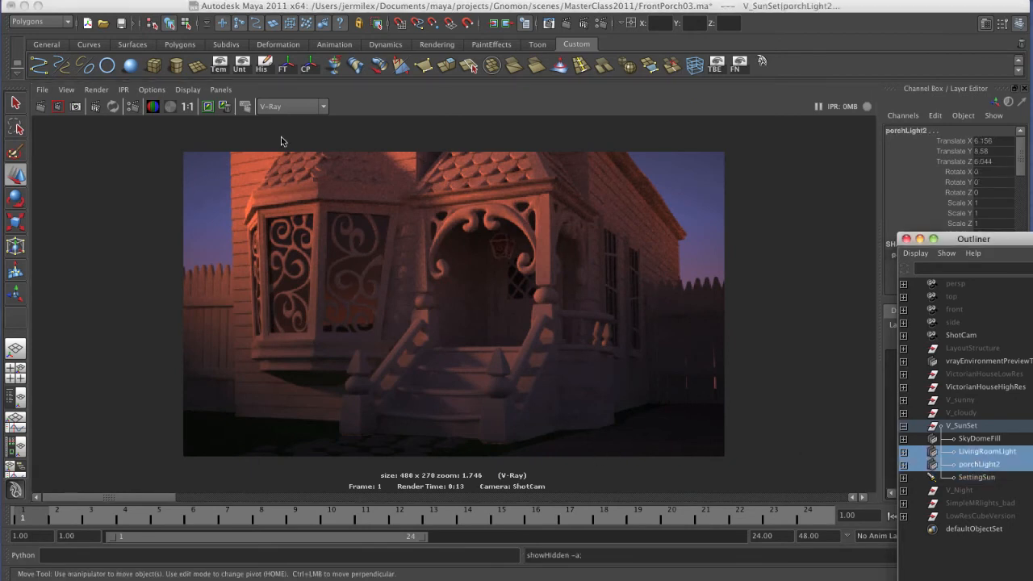
pyautogui.hotkey('shift', 'h')
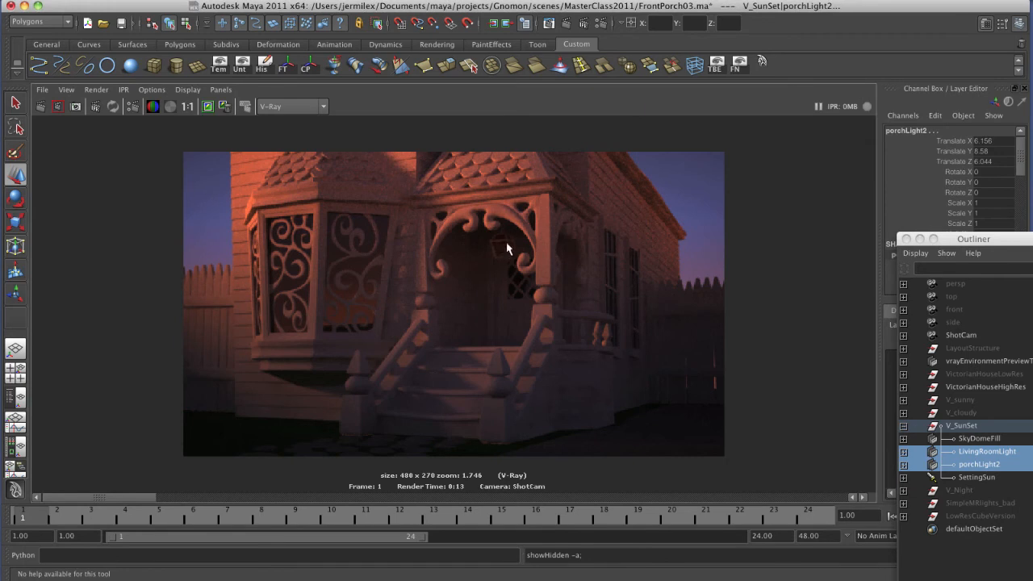
pyautogui.click(41, 105)
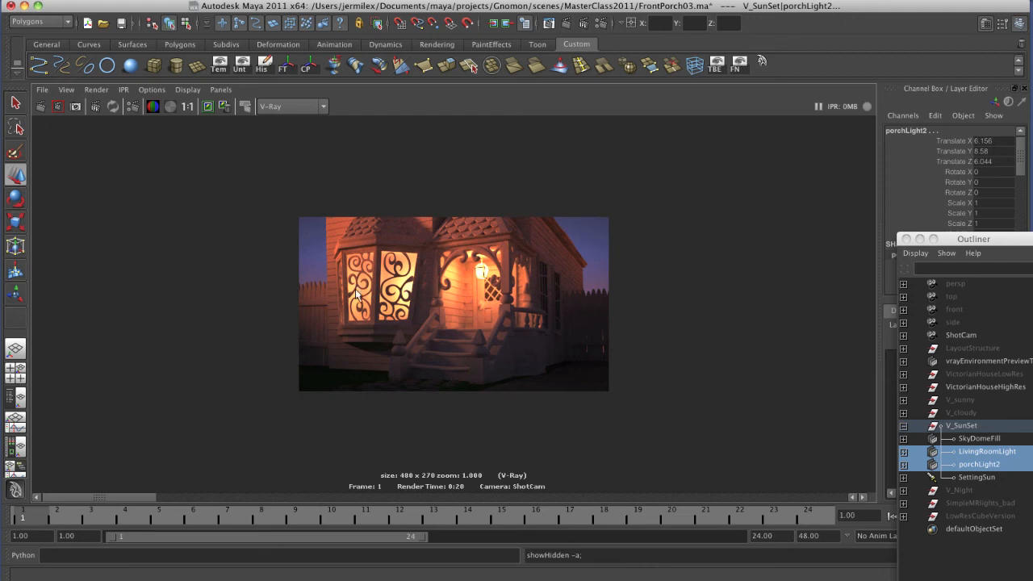
# Step: Compare the sunset renders, remove the kept image without the house lights, and keep the fully lit one
pyautogui.click(904, 428)
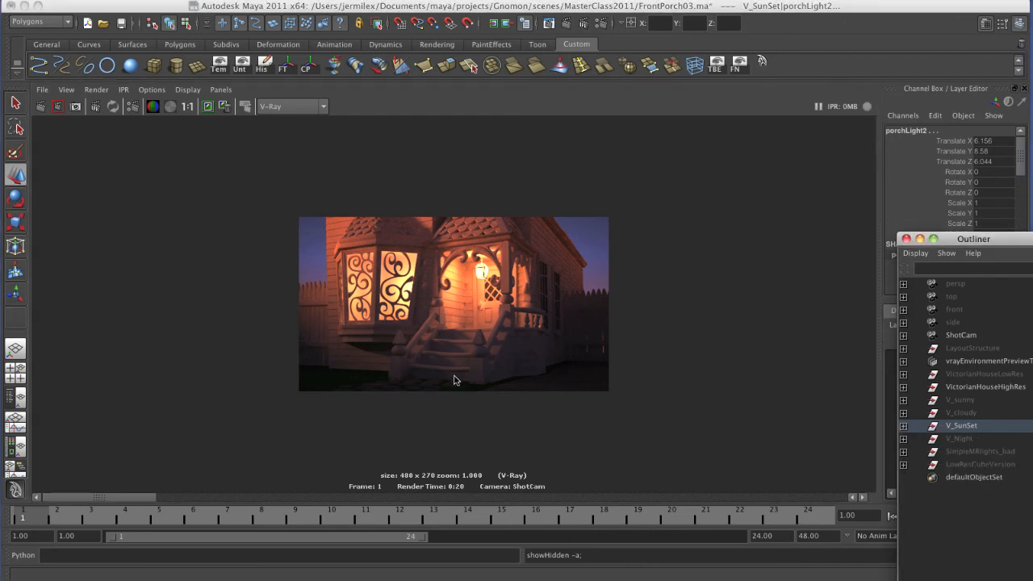
pyautogui.moveTo(139, 498); pyautogui.dragTo(256, 500)
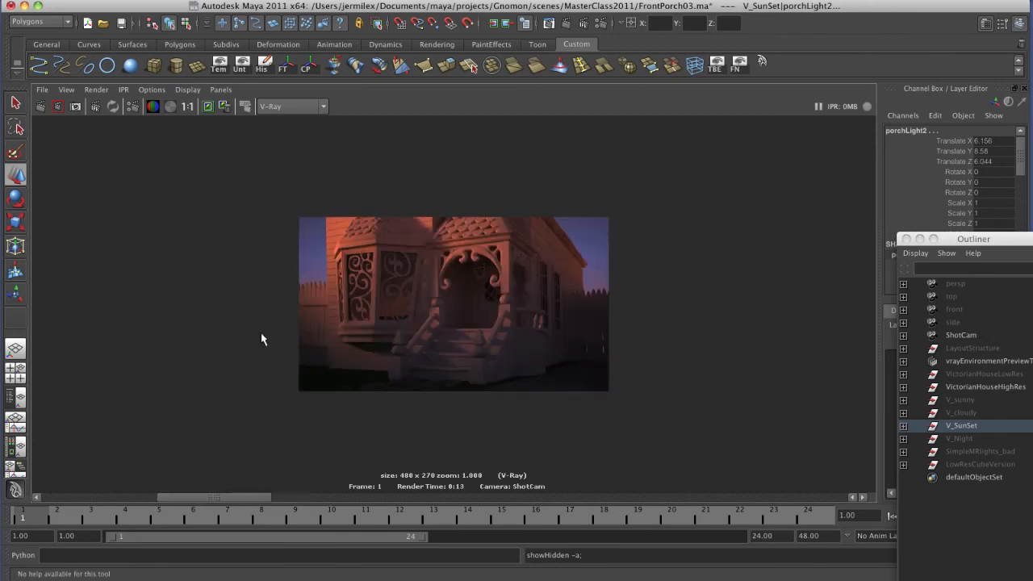
pyautogui.click(225, 108)
pyautogui.moveTo(145, 497); pyautogui.dragTo(111, 500)
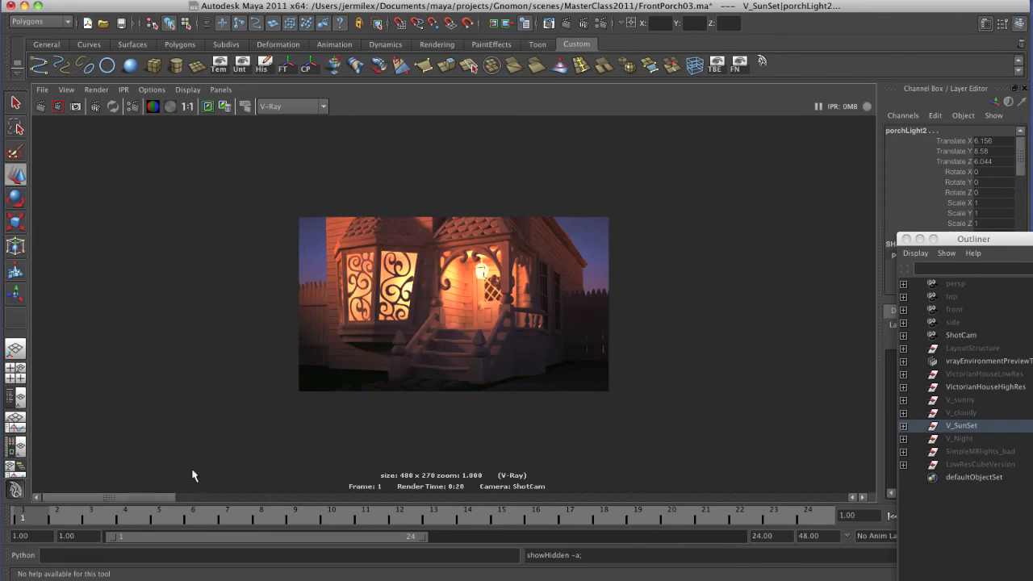
pyautogui.click(207, 107)
# Step: Hide the V_SunSet light group, then show V_Night and expand it to list its lights
pyautogui.click(961, 427)
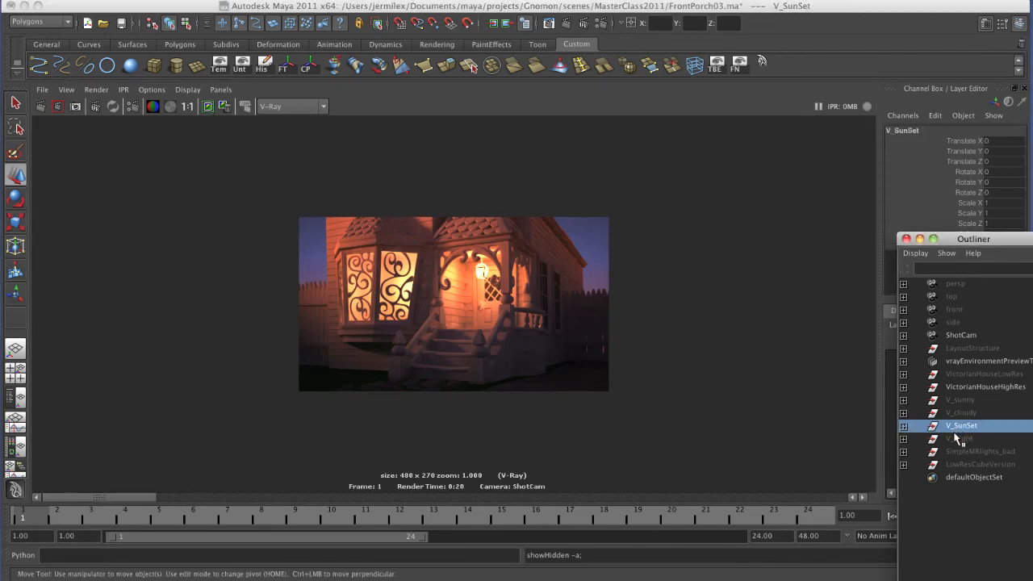
pyautogui.click(959, 439)
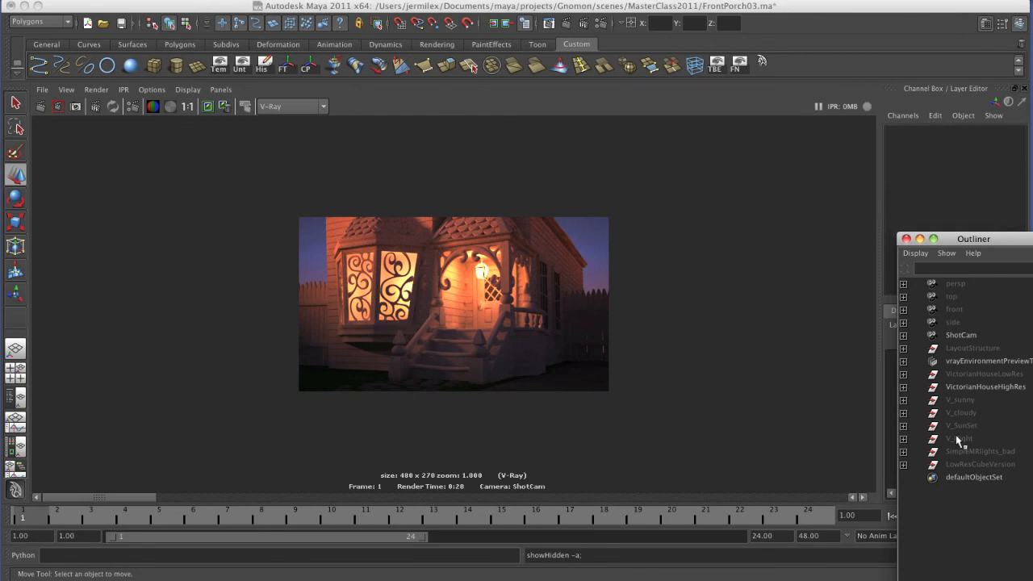
pyautogui.click(903, 439)
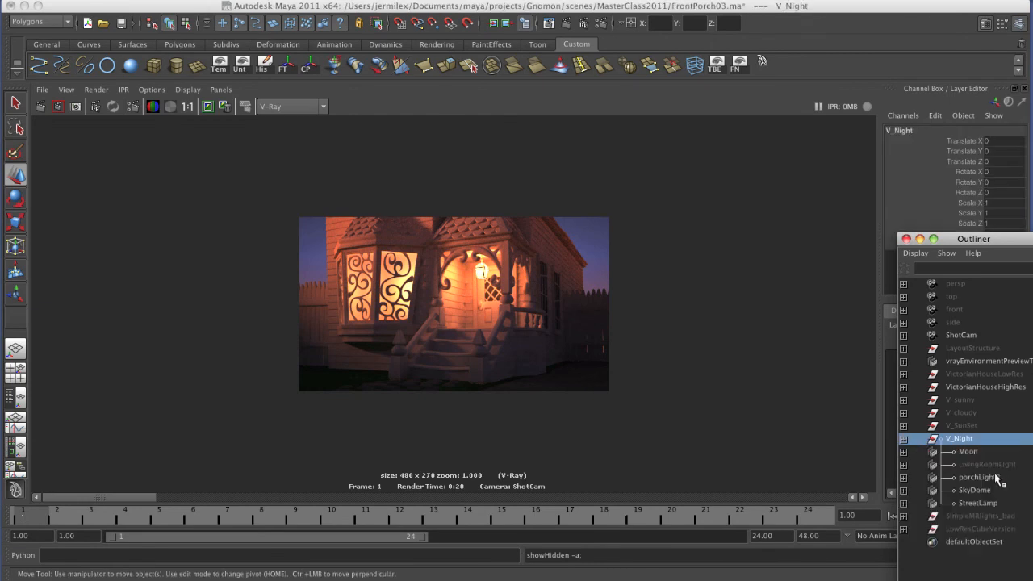
# Step: Hide Moon, porchLight2 and StreetLamp in V_Night and render the porch in V-Ray with only SkyDome
pyautogui.click(978, 453)
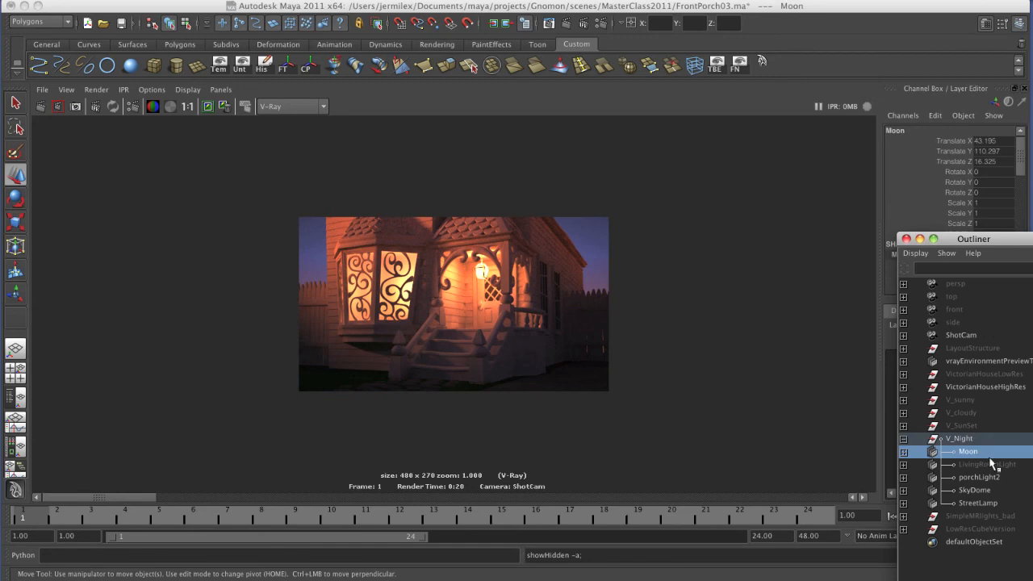
pyautogui.hotkey('ctrl', 'h')
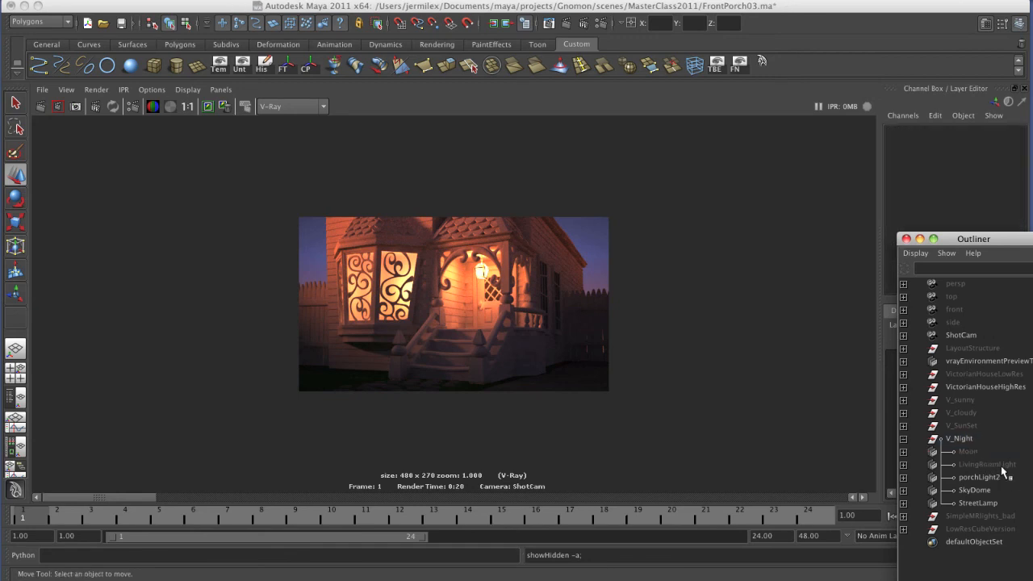
pyautogui.click(994, 479)
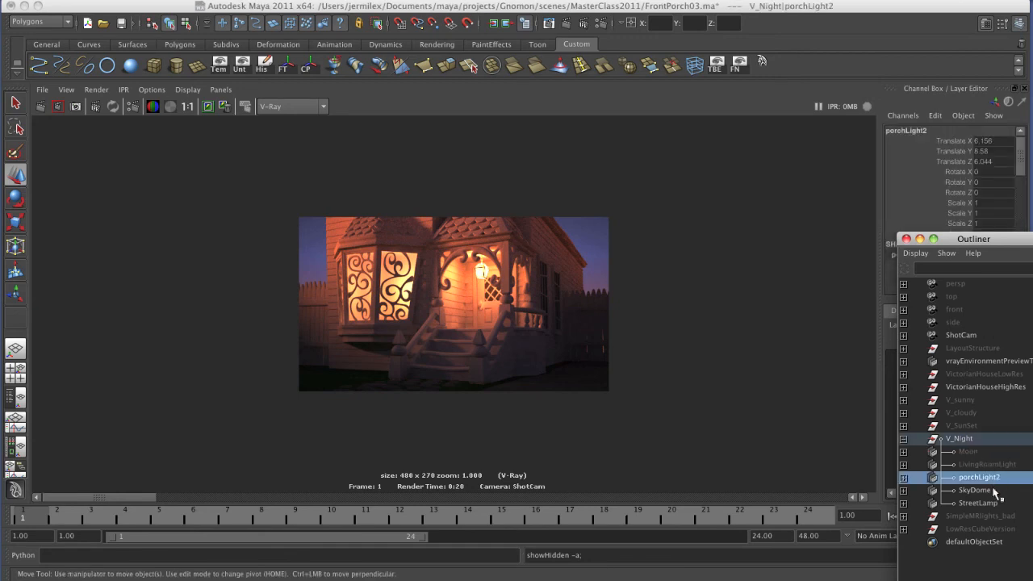
pyautogui.click(981, 501)
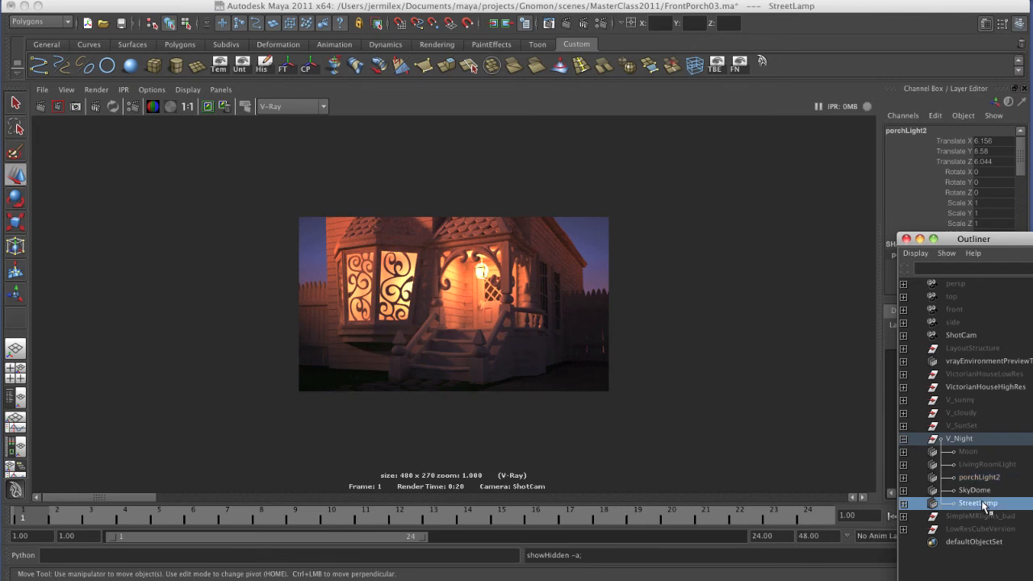
pyautogui.click(990, 479)
pyautogui.hotkey('ctrl', 'h')
pyautogui.click(981, 502)
pyautogui.hotkey('ctrl', 'h')
pyautogui.click(40, 106)
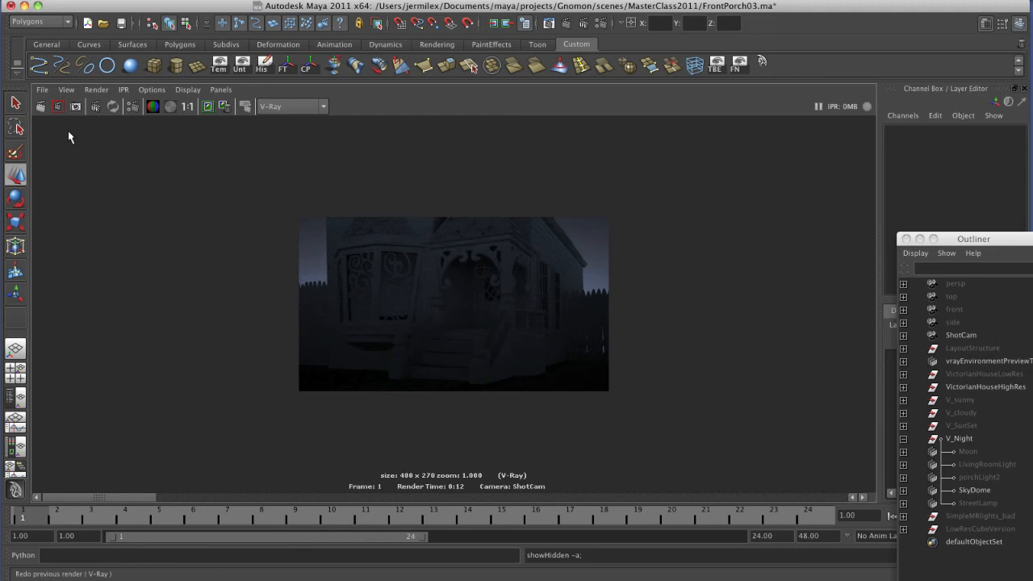
pyautogui.keyDown('alt'); pyautogui.moveTo(408, 327); pyautogui.dragTo(804, 376, button='right'); pyautogui.keyUp('alt')
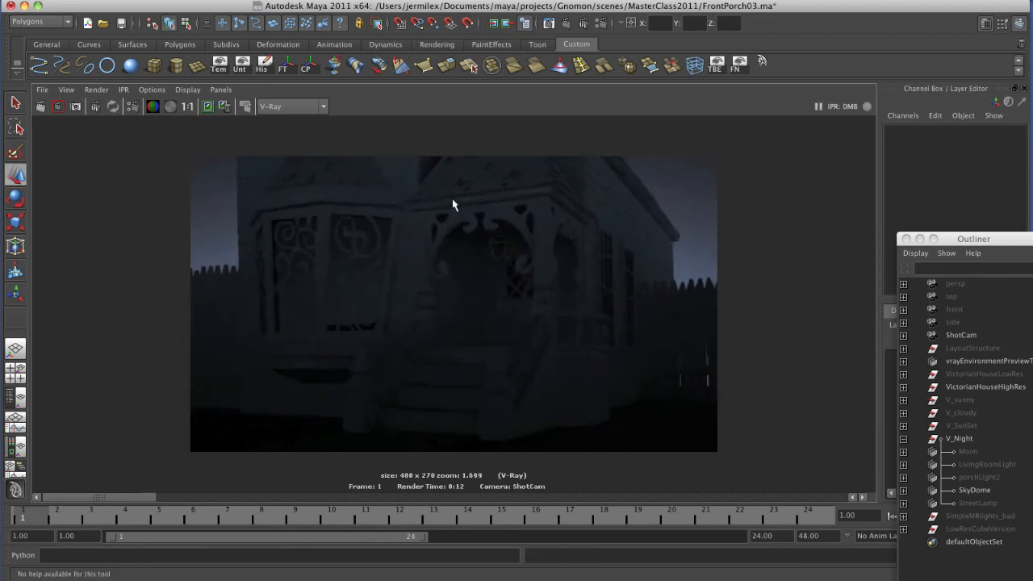
# Step: Show the LivingRoomLight in V_Night and render the porch with it and SkyDome
pyautogui.click(974, 477)
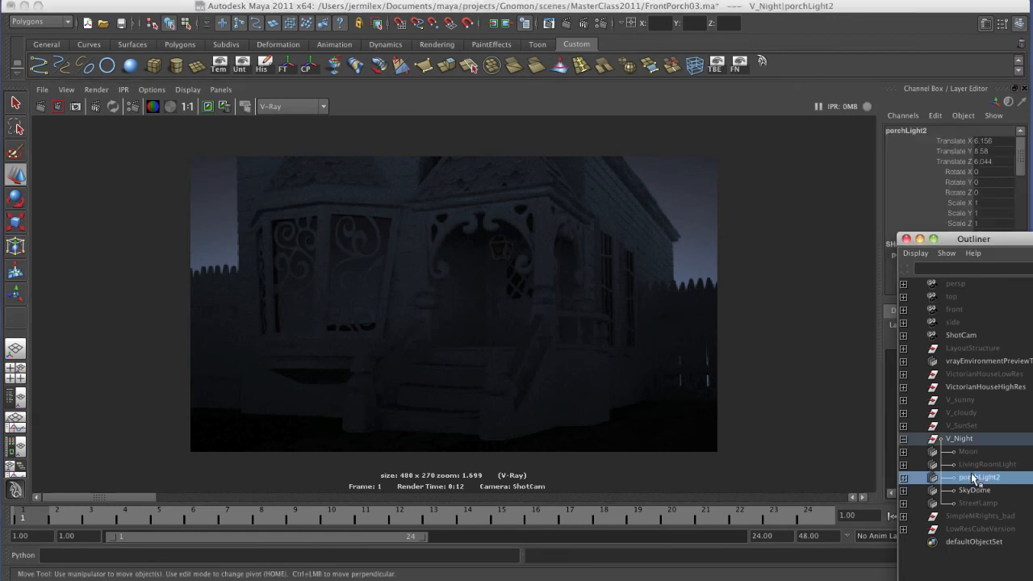
pyautogui.click(975, 464)
pyautogui.hotkey('shift', 'h')
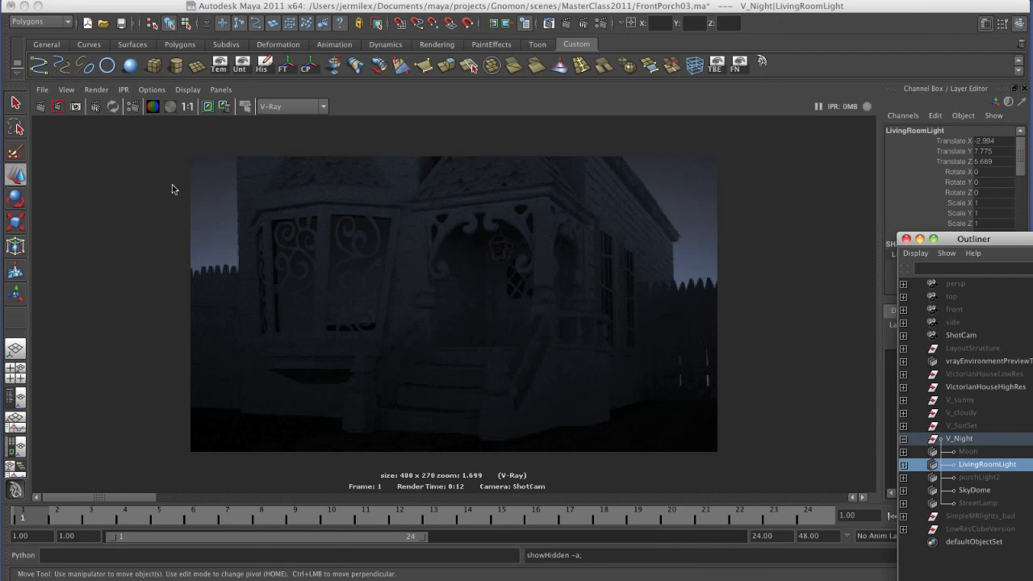
pyautogui.click(40, 106)
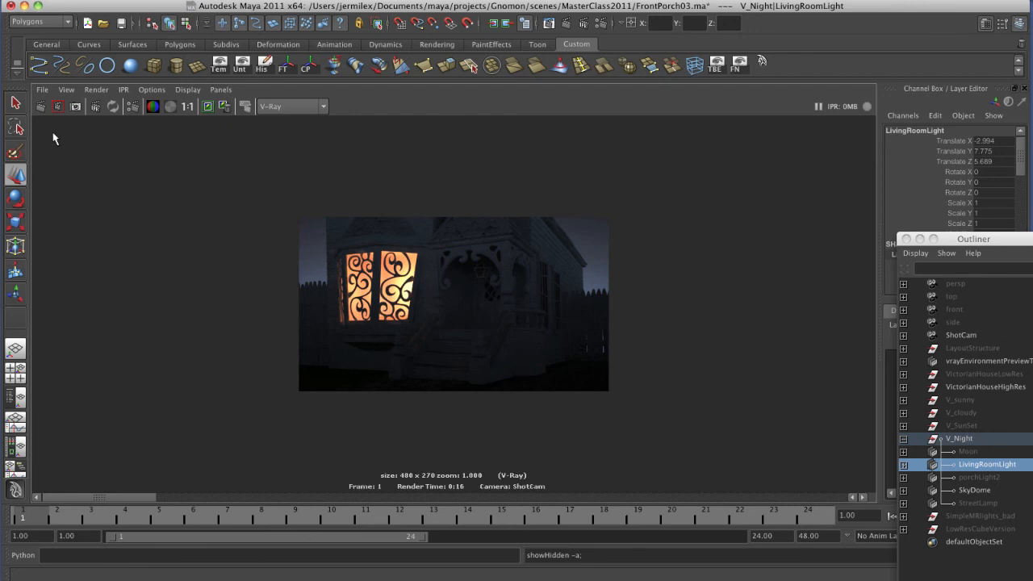
# Step: Show porchLight2 in V_Night and render the porch with it added to LivingRoomLight and SkyDome
pyautogui.click(978, 476)
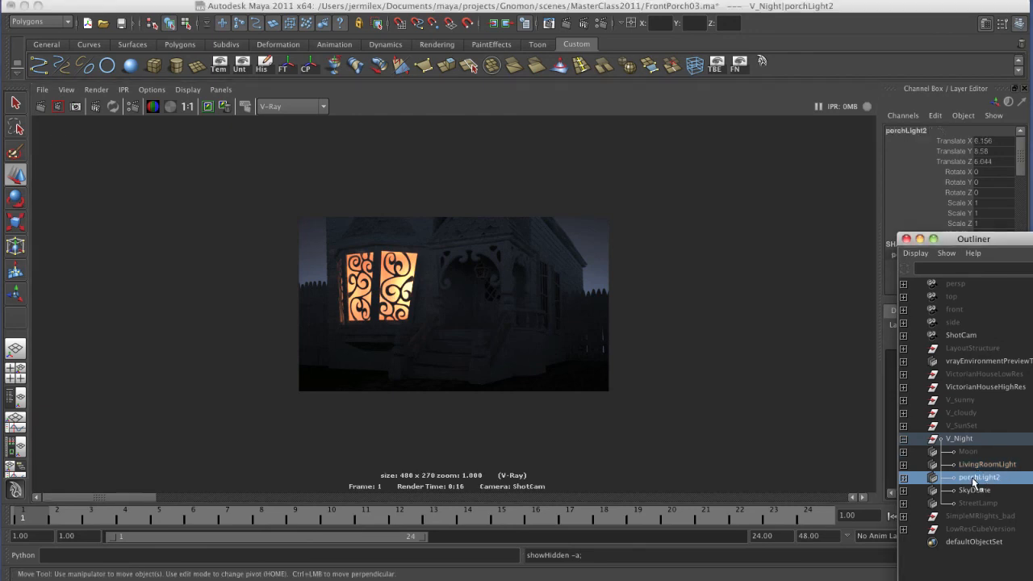
pyautogui.click(966, 492)
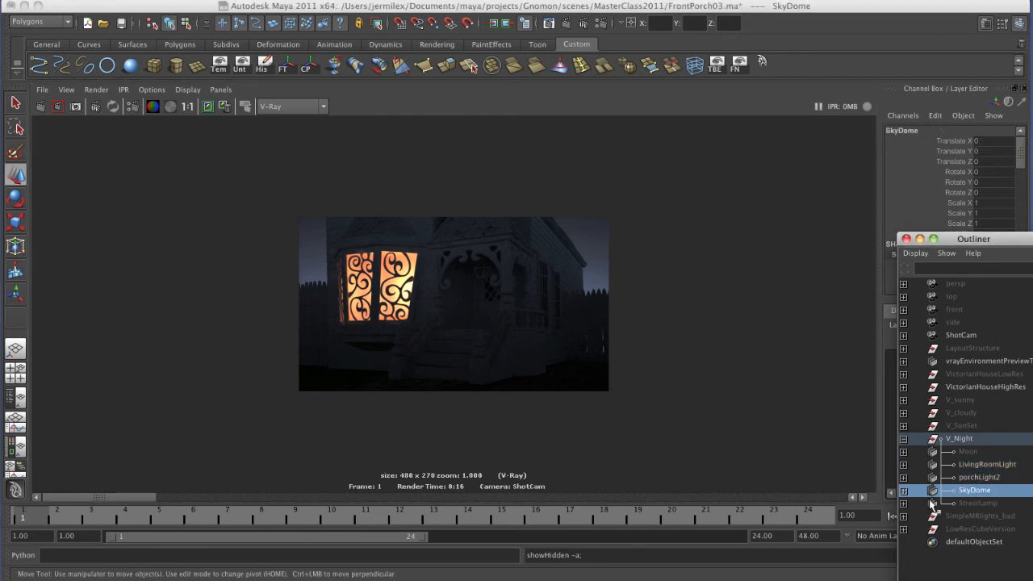
pyautogui.click(40, 105)
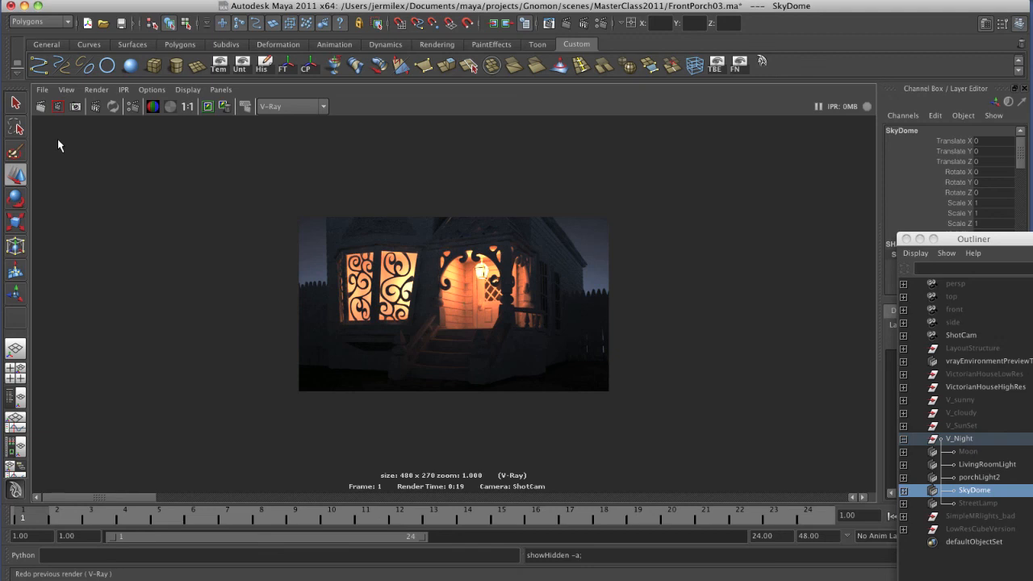
# Step: Show the Moon light in V_Night, return to the four-view layout, and frame Moon above the house in the SettingSun view
pyautogui.click(924, 450)
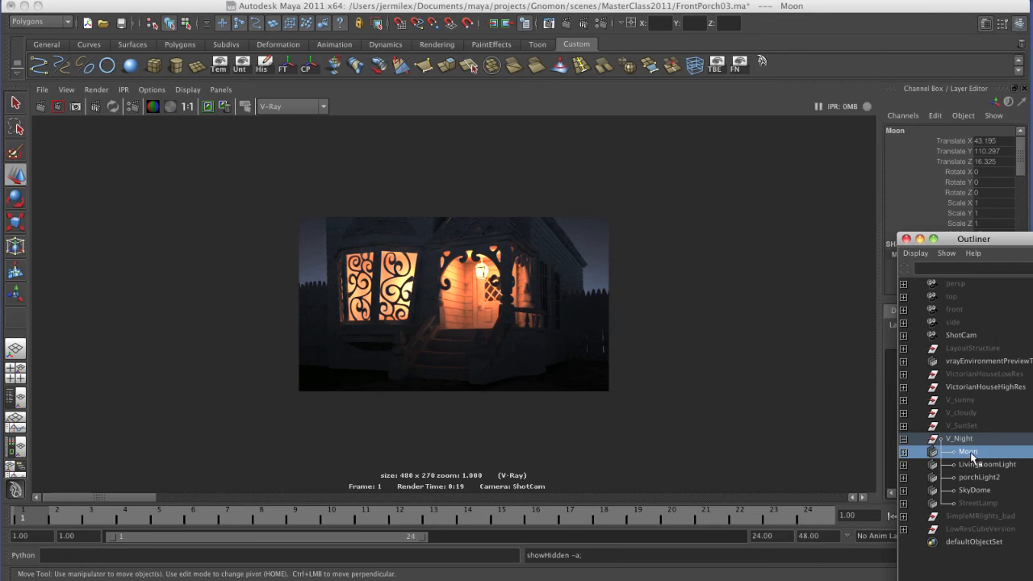
pyautogui.click(978, 466)
pyautogui.click(932, 453)
pyautogui.press('space')
pyautogui.keyDown('alt'); pyautogui.moveTo(393, 405); pyautogui.dragTo(302, 412, button='right'); pyautogui.keyUp('alt')
pyautogui.keyDown('alt'); pyautogui.moveTo(310, 387); pyautogui.dragTo(323, 393); pyautogui.keyUp('alt')
pyautogui.keyDown('alt'); pyautogui.moveTo(322, 393); pyautogui.dragTo(331, 429, button='middle'); pyautogui.keyUp('alt')
pyautogui.keyDown('alt'); pyautogui.moveTo(331, 433); pyautogui.dragTo(308, 433); pyautogui.keyUp('alt')
pyautogui.keyDown('alt'); pyautogui.moveTo(308, 433); pyautogui.dragTo(347, 423, button='right'); pyautogui.keyUp('alt')
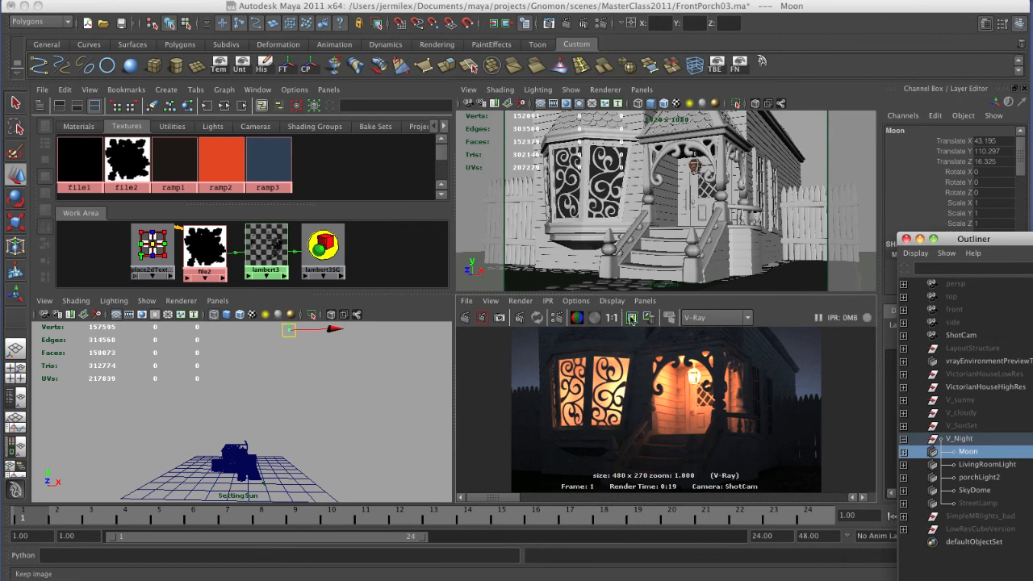
# Step: Render the porch with Moon added, then maximize the render view to compare and enlarge the images
pyautogui.click(465, 317)
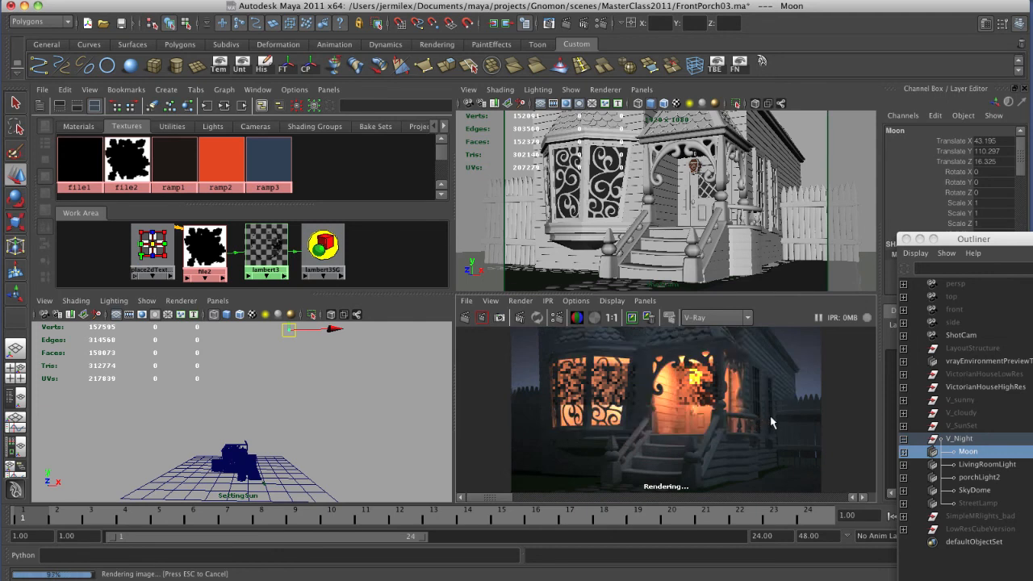
pyautogui.press('space')
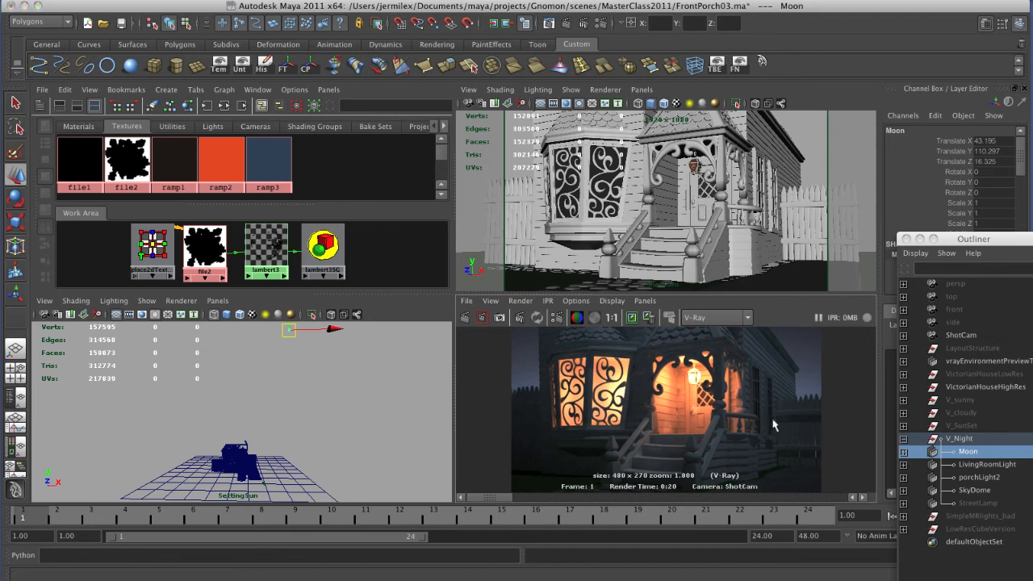
pyautogui.moveTo(116, 497)
pyautogui.mouseDown()
pyautogui.moveTo(312, 497)
pyautogui.moveTo(104, 501)
pyautogui.mouseUp()
pyautogui.scroll(1, 466, 362)
pyautogui.keyDown('alt'); pyautogui.moveTo(465, 363); pyautogui.dragTo(835, 426, button='right'); pyautogui.keyUp('alt')
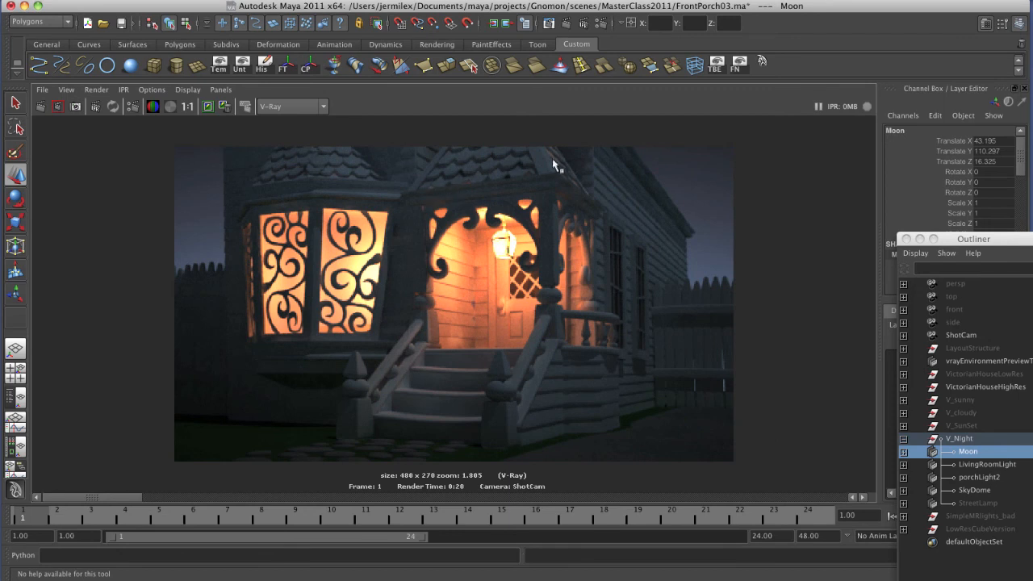
# Step: Show StreetLamp in V_Night and render the porch with all five night lights for comparison
pyautogui.click(973, 504)
pyautogui.hotkey('shift', 'h')
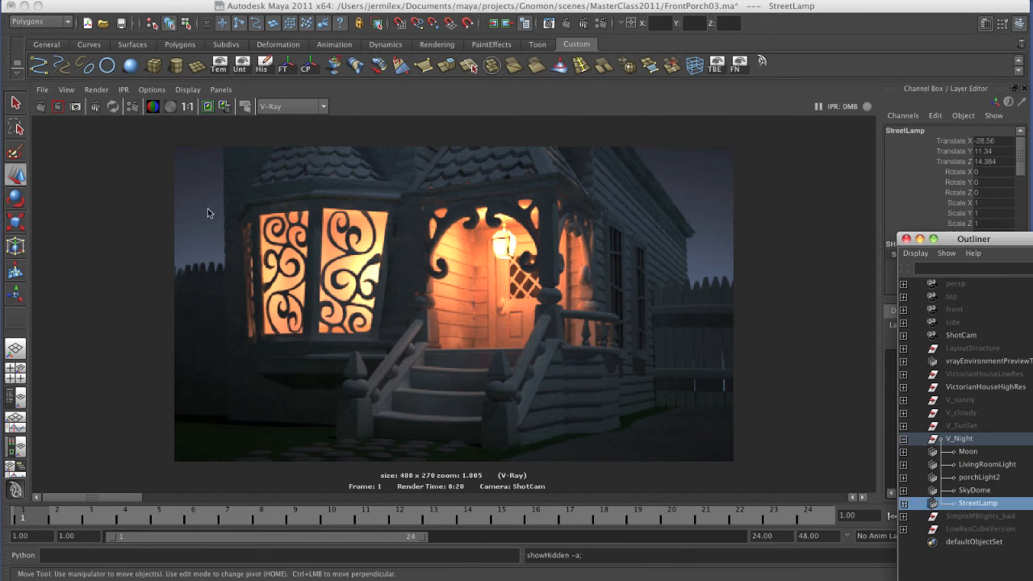
pyautogui.click(214, 116)
pyautogui.click(41, 106)
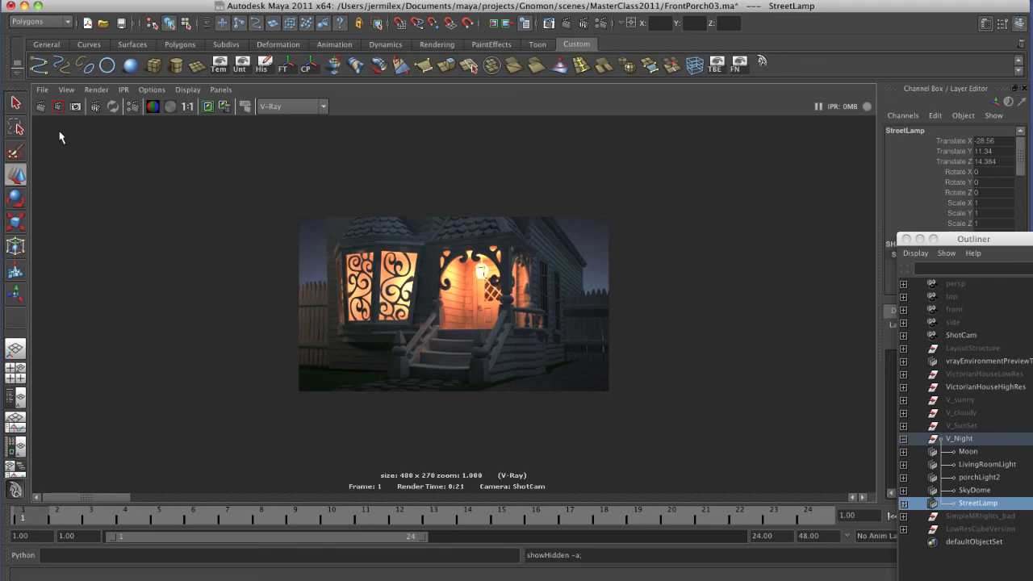
pyautogui.moveTo(111, 497); pyautogui.dragTo(94, 527)
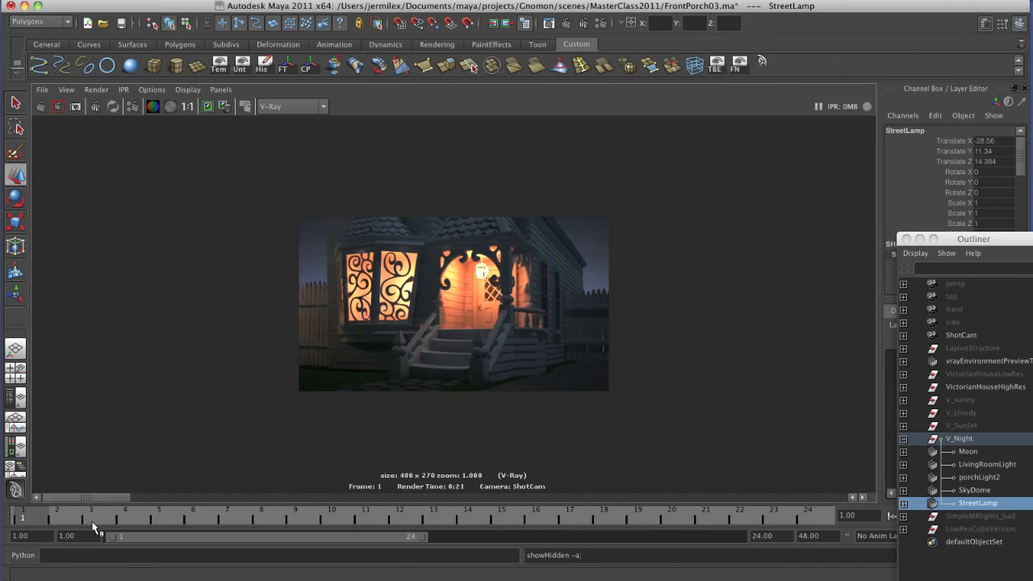